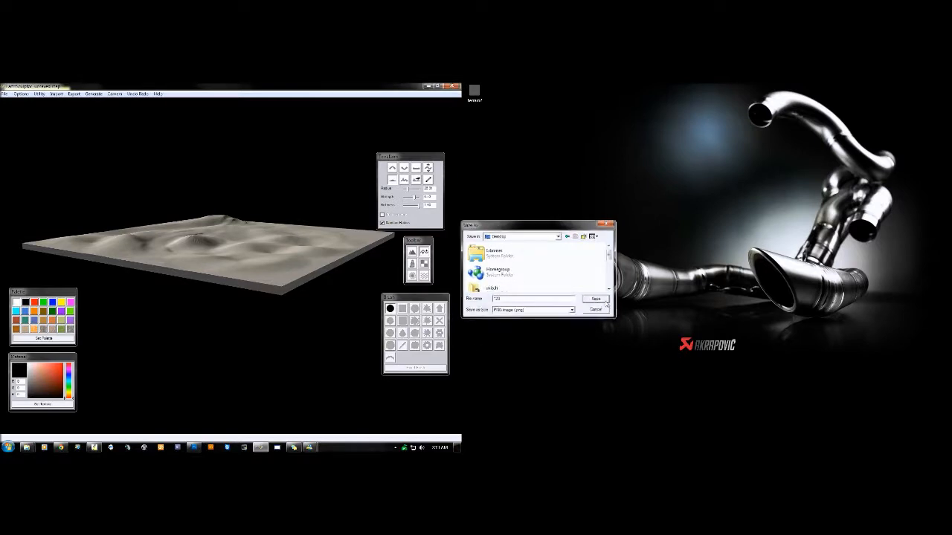
Step: Save the exported heightmap to the desktop as the PNG image 123
click(599, 298)
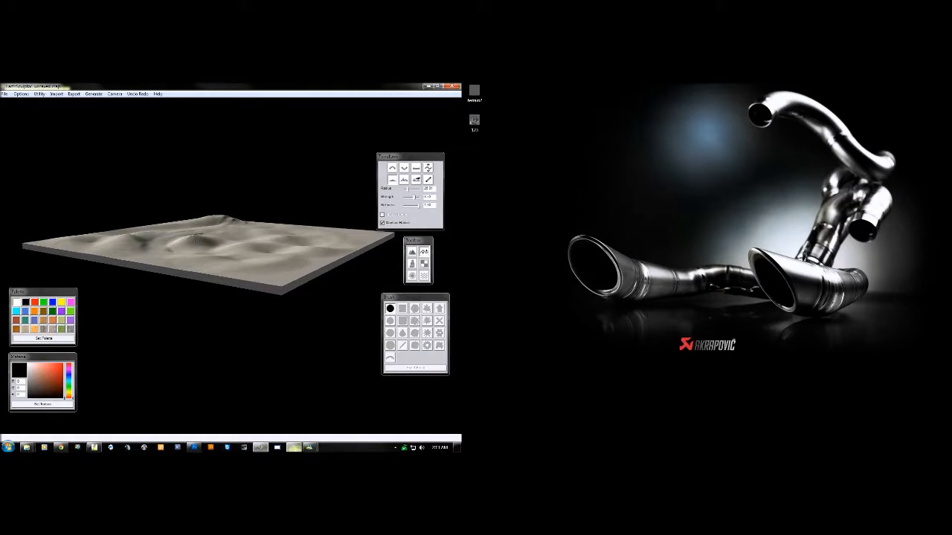
click(395, 447)
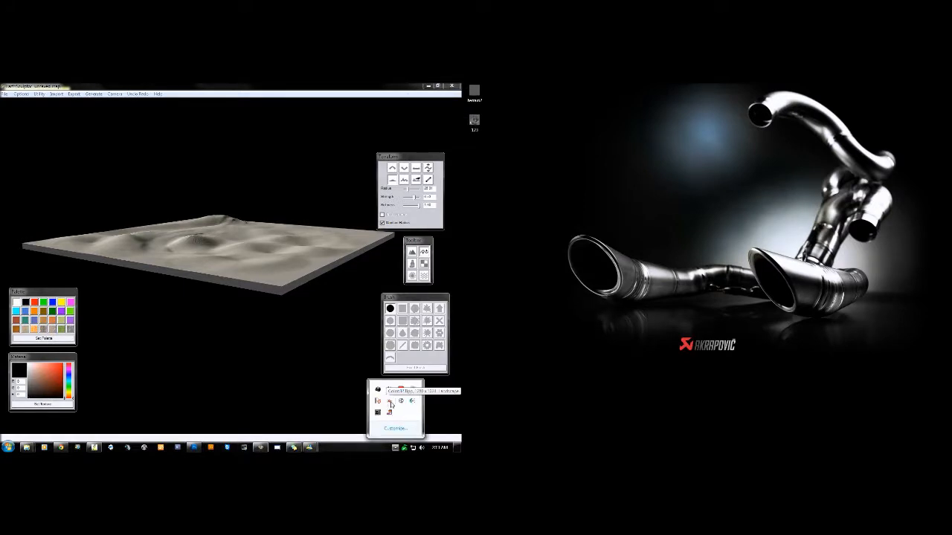
double_click(390, 403)
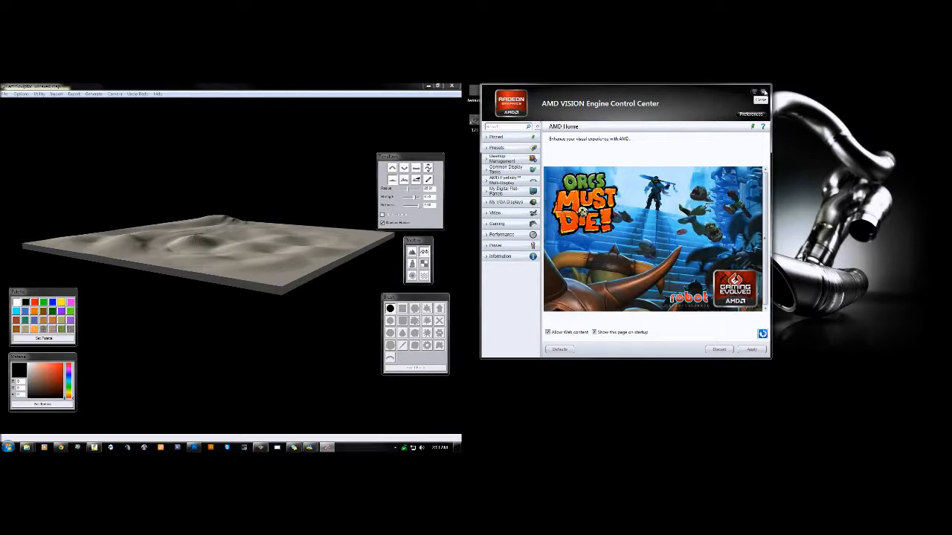
click(763, 93)
Step: Open the laser mouse's pointer settings in Logitech SetPoint and slightly lower the pointer speed
click(395, 447)
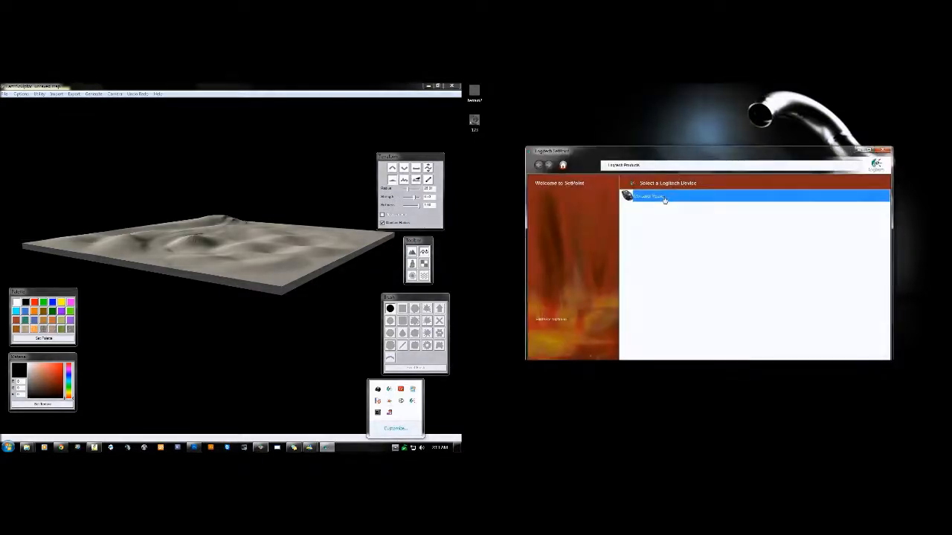
click(664, 198)
click(552, 252)
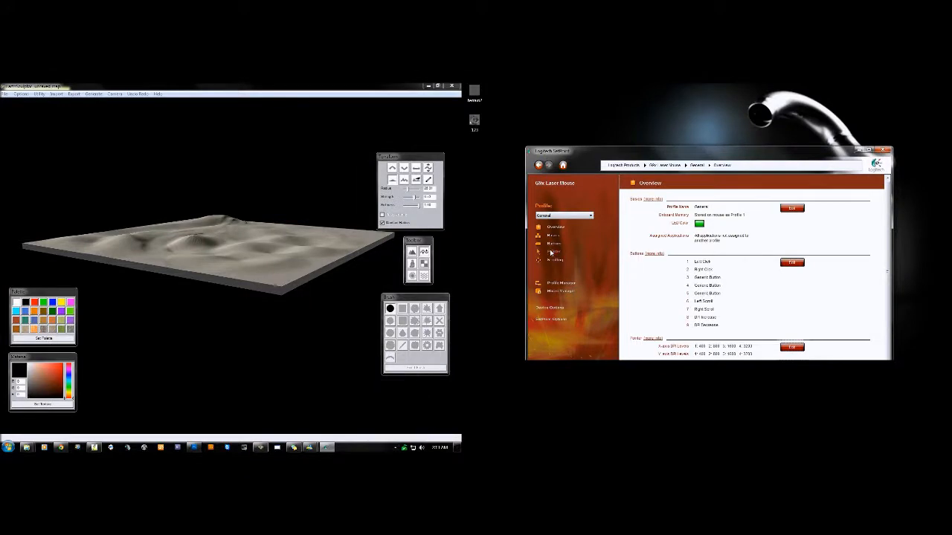
drag(775, 332, 766, 332)
drag(738, 156, 714, 94)
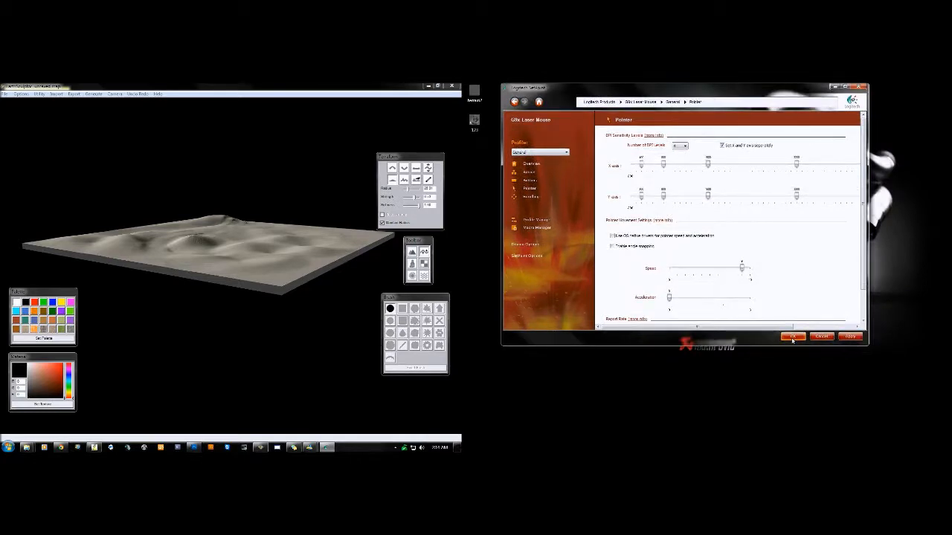
click(793, 337)
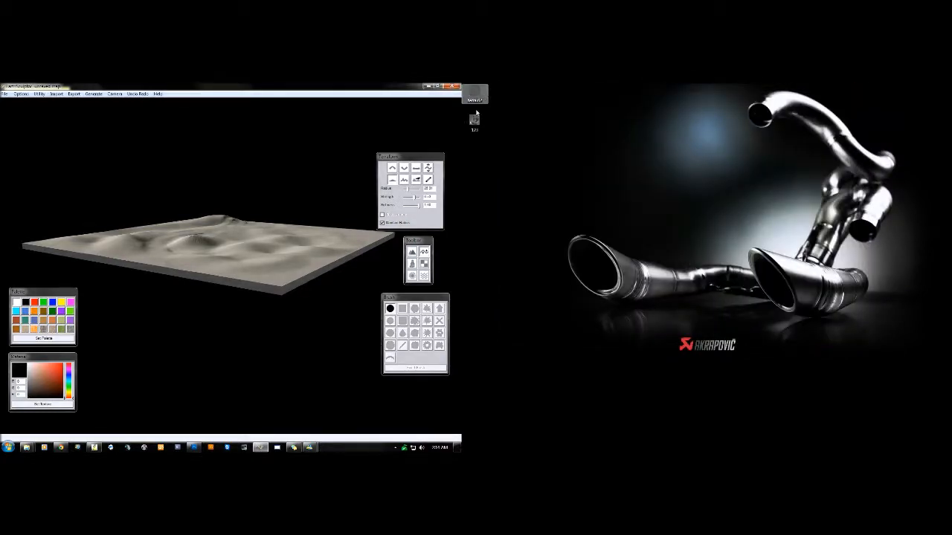
Step: Open the saved 123 heightmap from the desktop in Photoshop
double_click(475, 123)
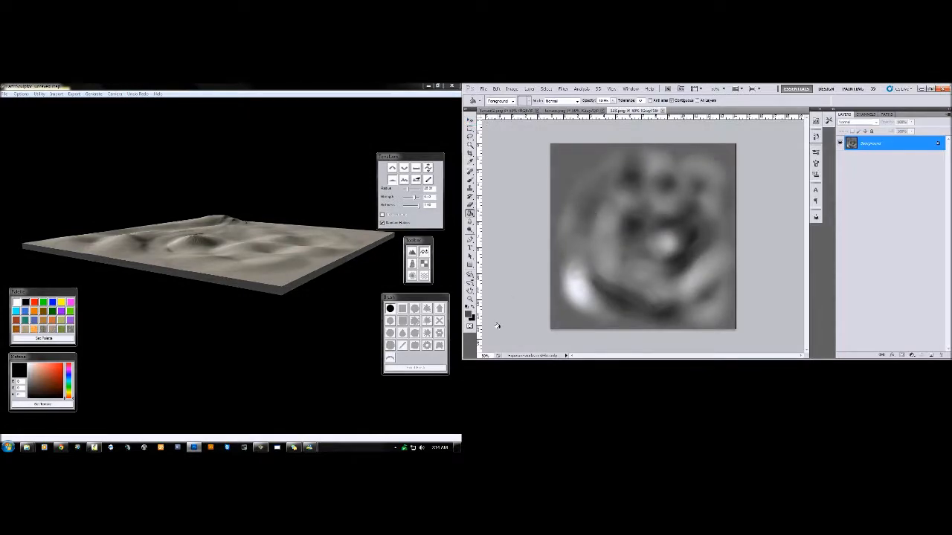
click(469, 300)
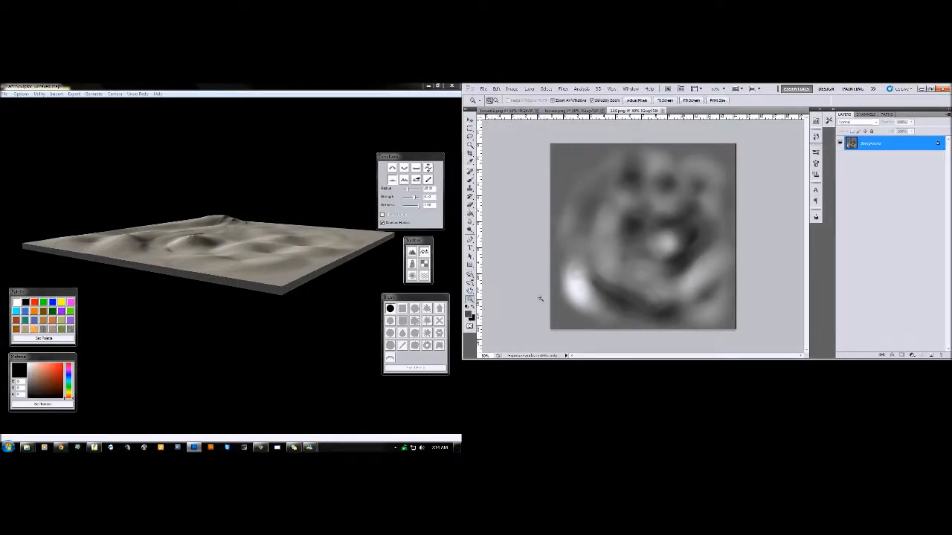
drag(577, 212, 722, 283)
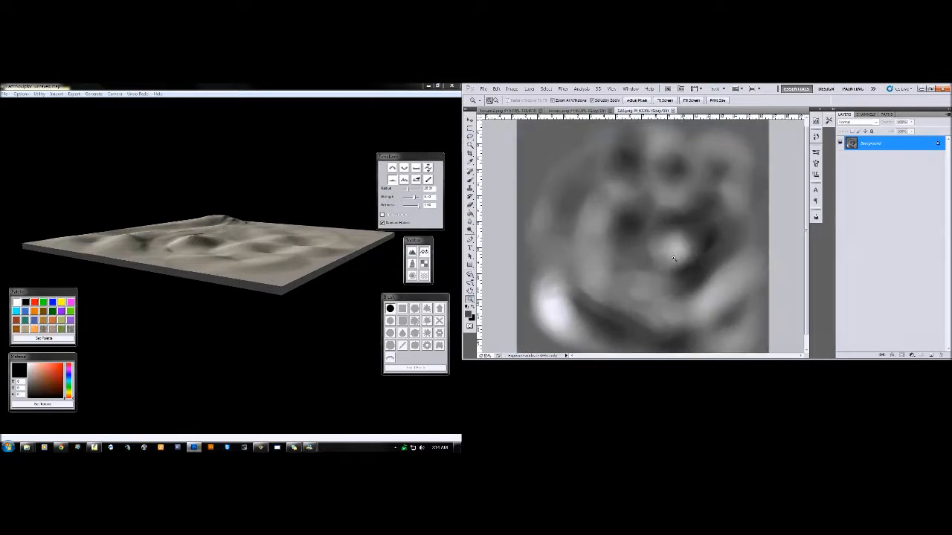
scroll(722, 282, down, 1)
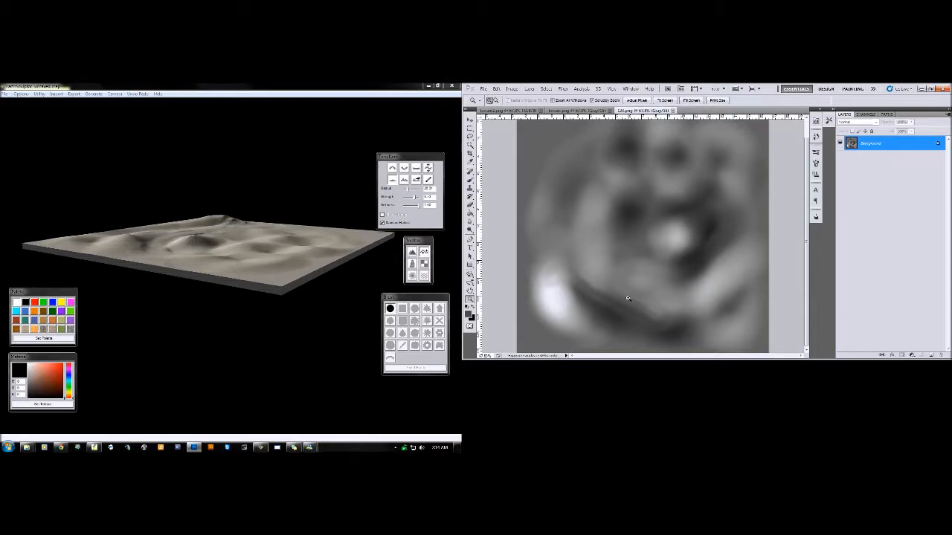
drag(579, 299, 727, 306)
scroll(726, 301, down, 2)
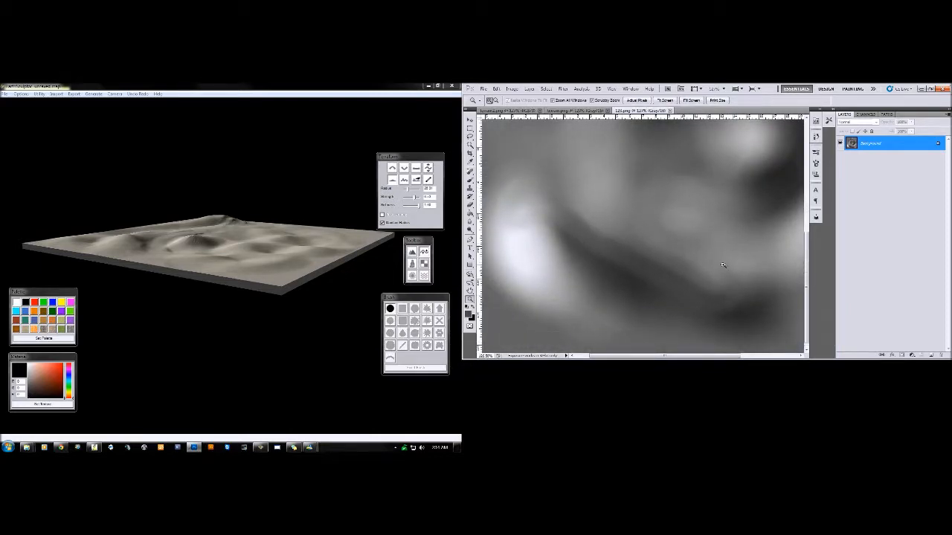
scroll(725, 266, up, 2)
drag(752, 251, 763, 252)
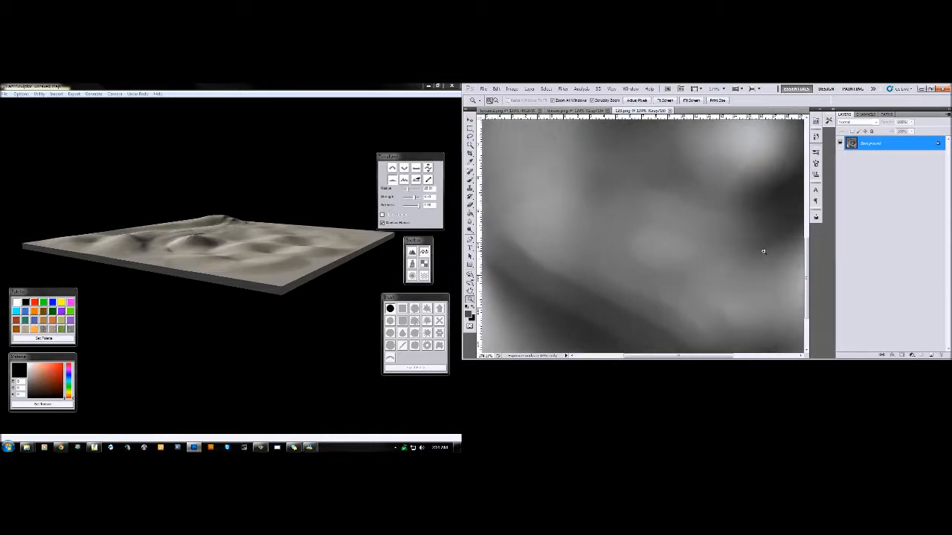
scroll(614, 254, down, 3)
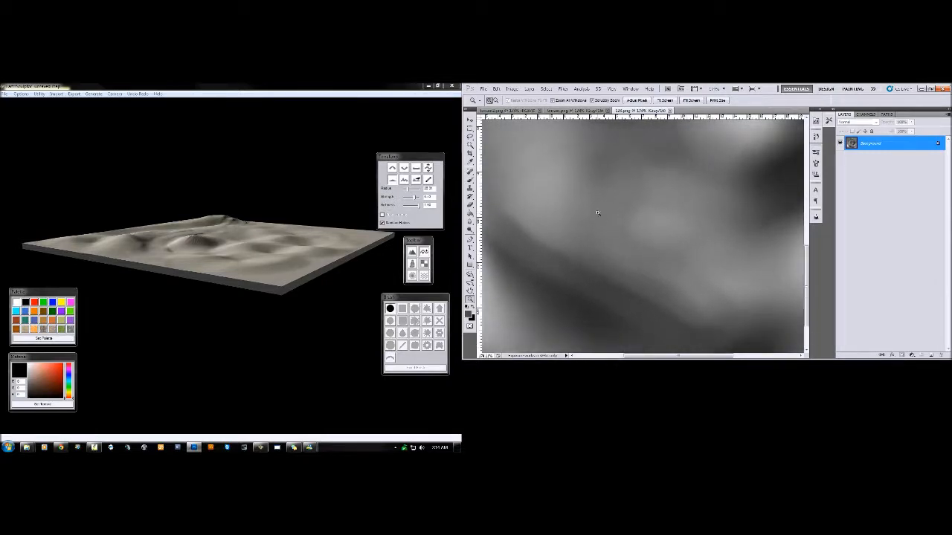
Step: Add a new layer and select a small horizontal rectangle just above the dark diagonal valley with the Rectangular Marquee
click(932, 355)
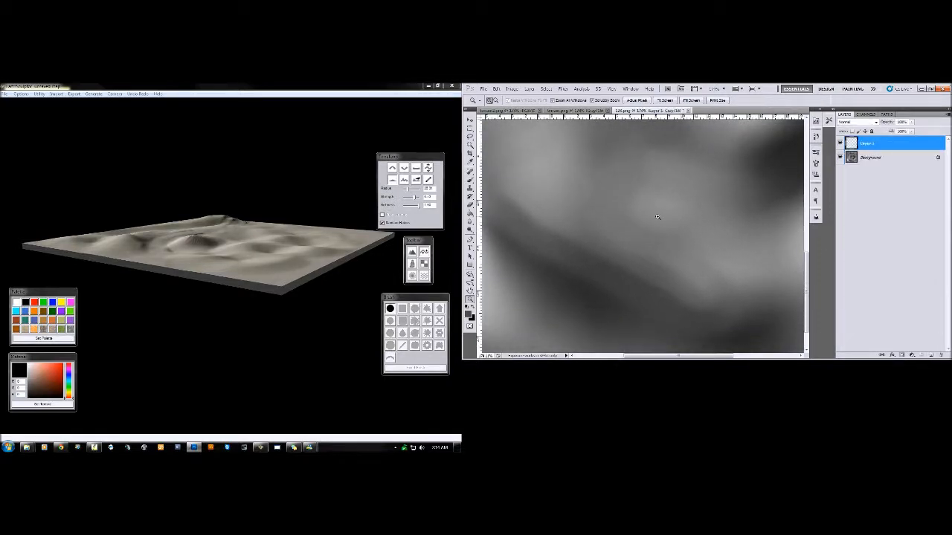
click(469, 119)
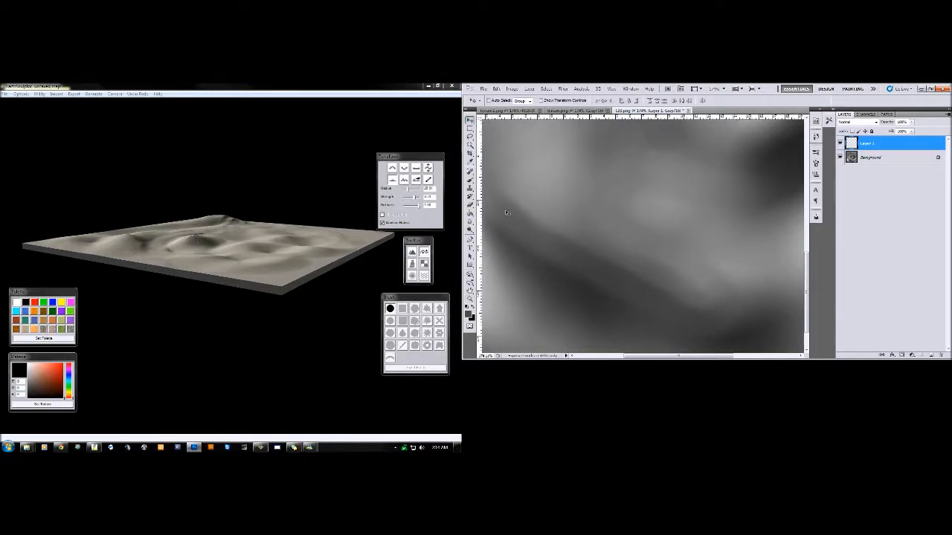
drag(678, 357, 643, 357)
scroll(627, 302, up, 3)
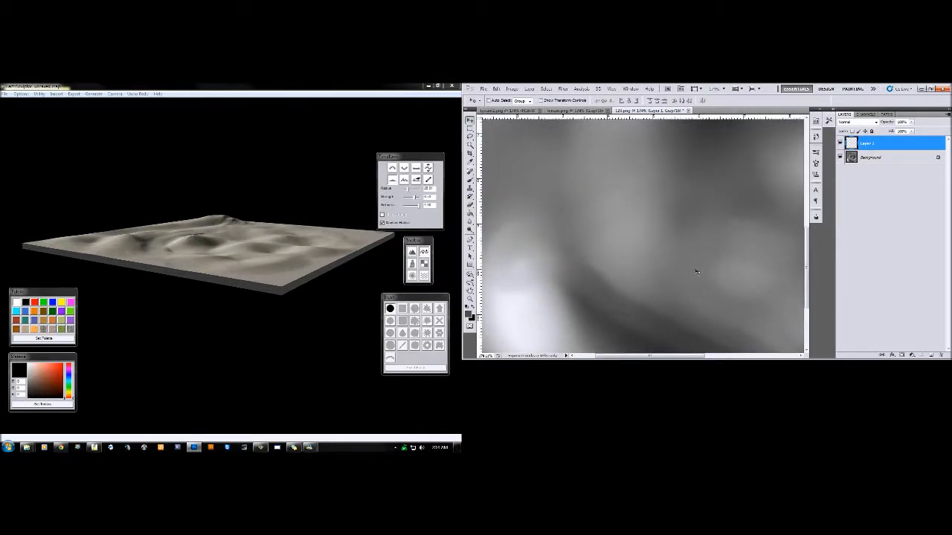
scroll(718, 309, down, 2)
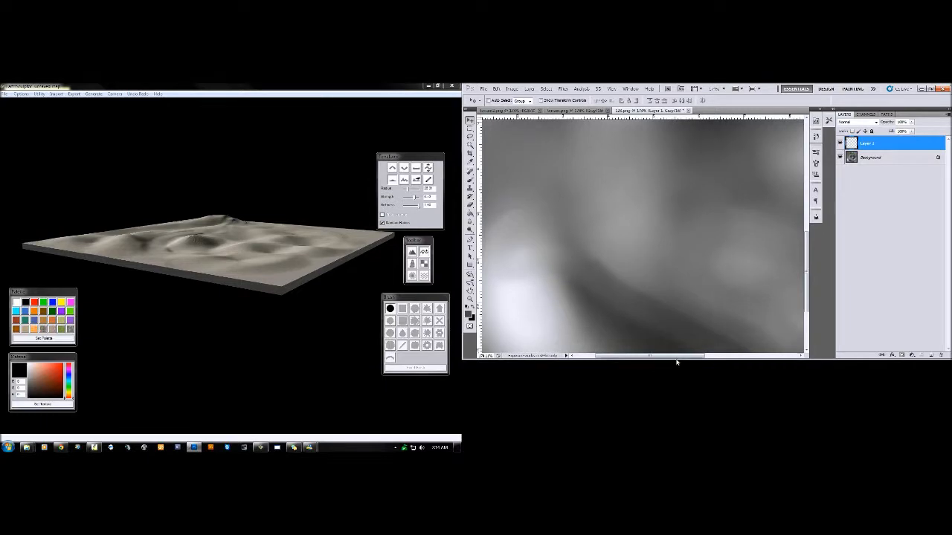
drag(679, 359, 699, 326)
key(m)
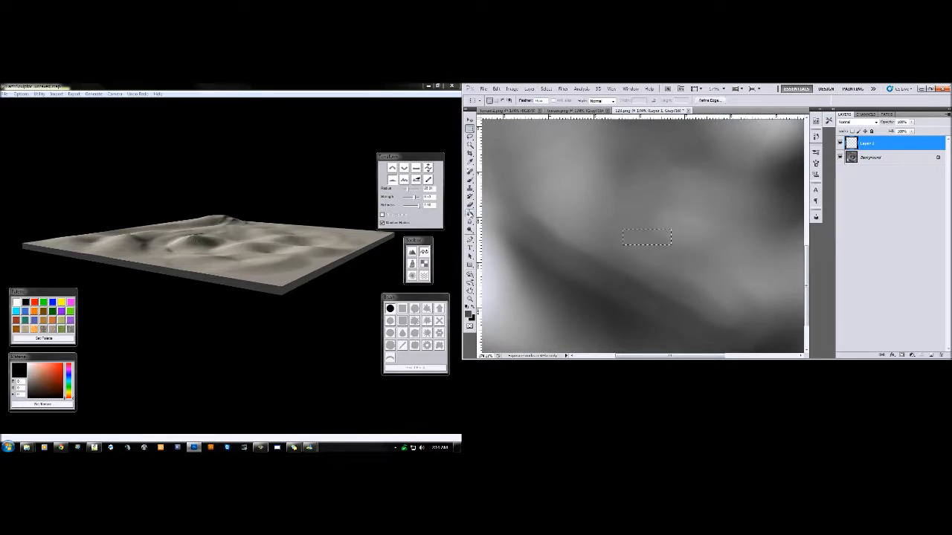
Step: Set up the Gradient tool with the Foreground to Transparent preset
click(470, 214)
click(500, 213)
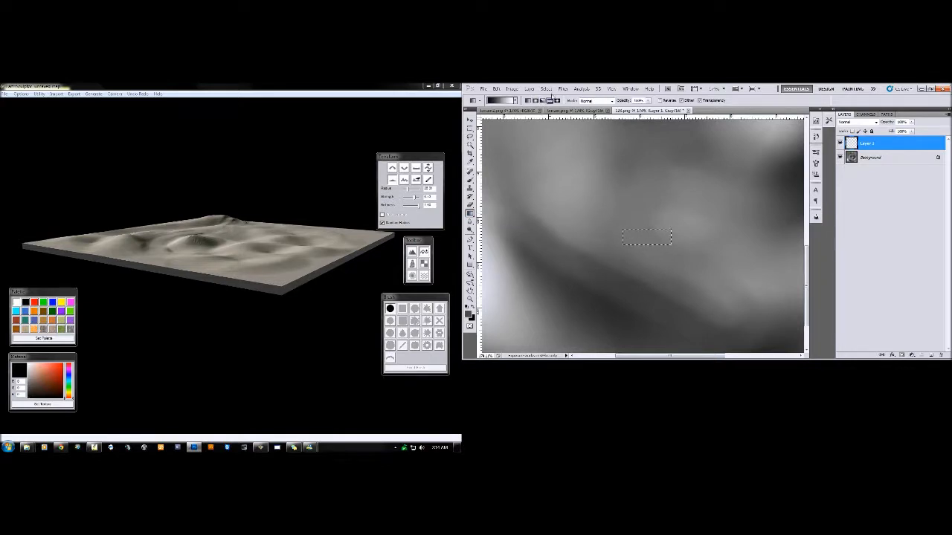
click(503, 99)
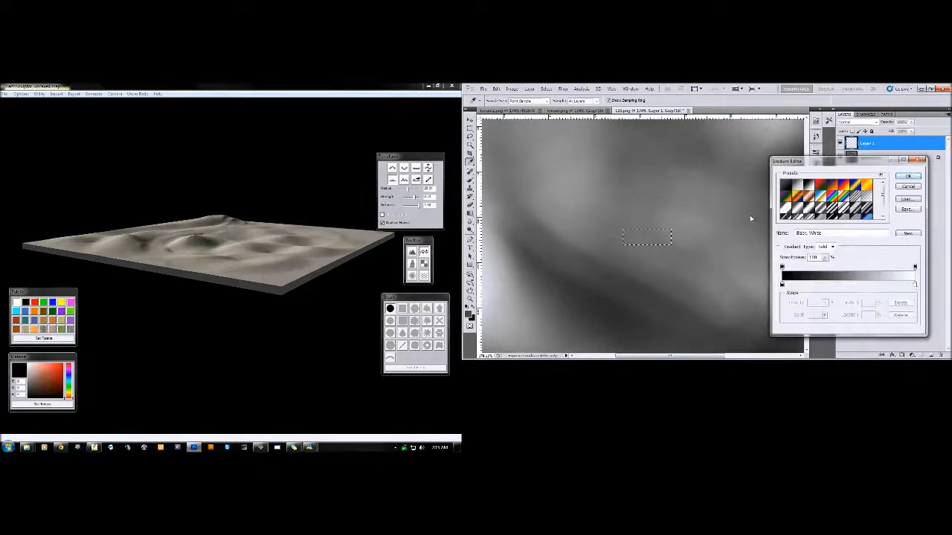
click(798, 184)
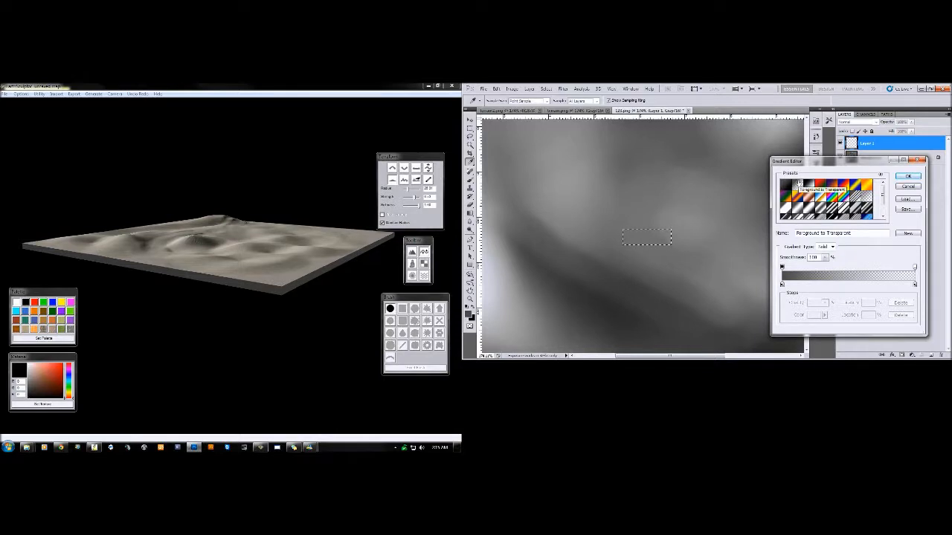
click(909, 177)
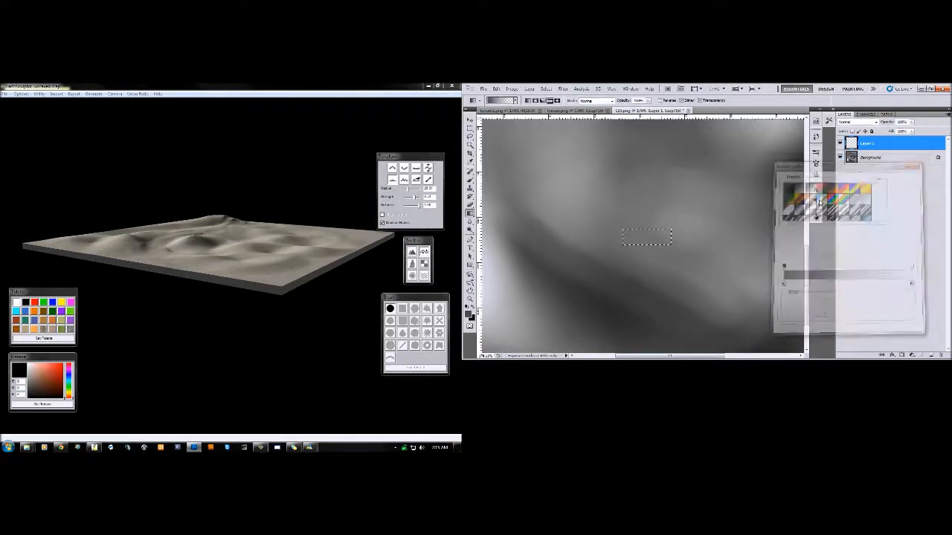
Step: Set the foreground colour to white and fill the rectangular selection with the gradient, brightest along its middle
click(469, 314)
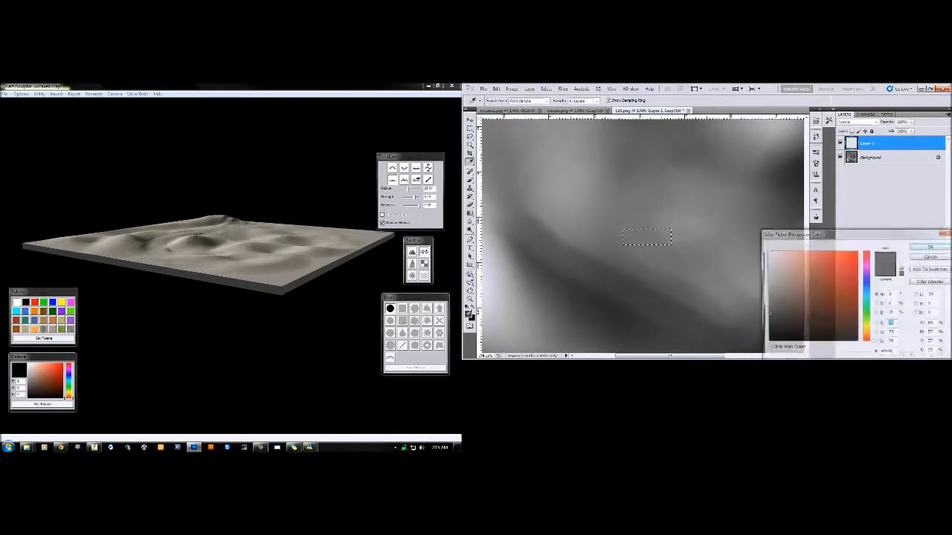
drag(789, 272, 681, 196)
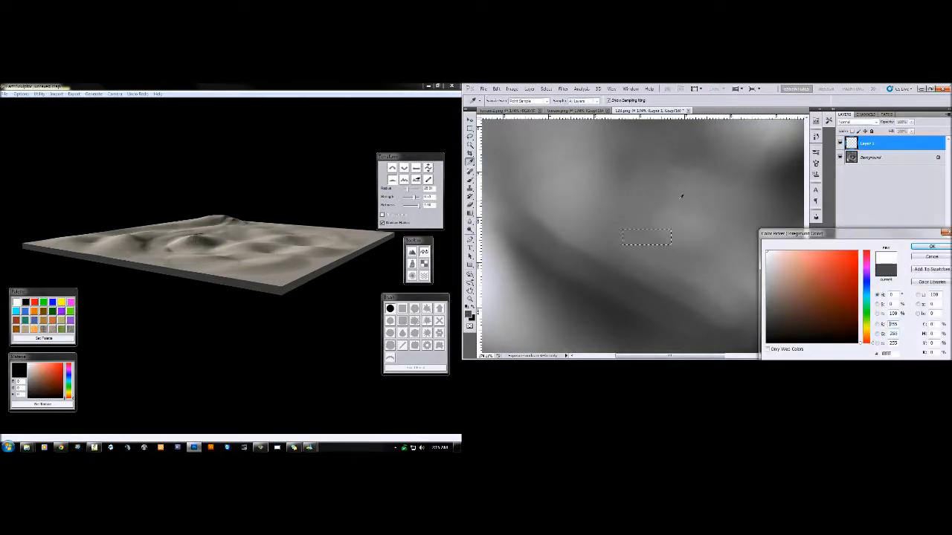
click(930, 247)
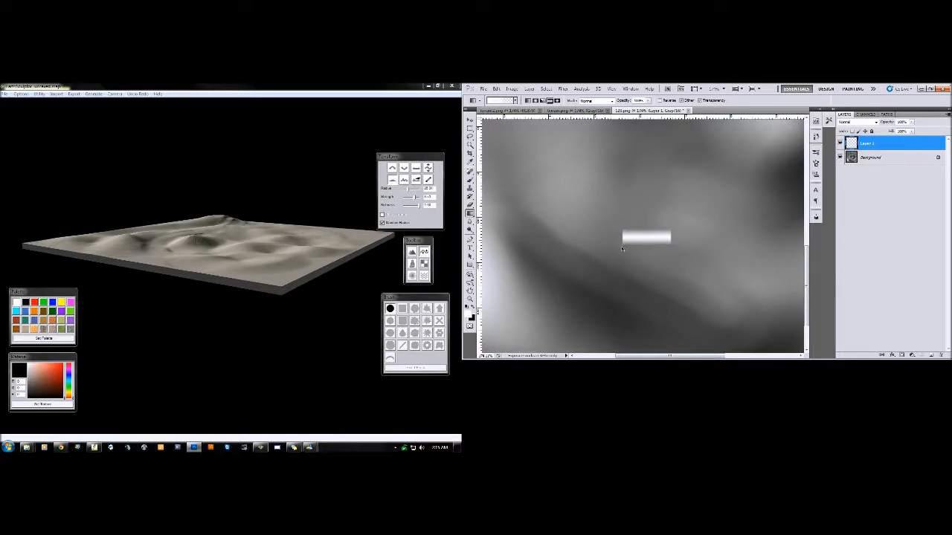
Step: Free-transform the white gradient bar: rotate it to a steep diagonal, shorten it and move it beside the dark valley
key(ctrl+t)
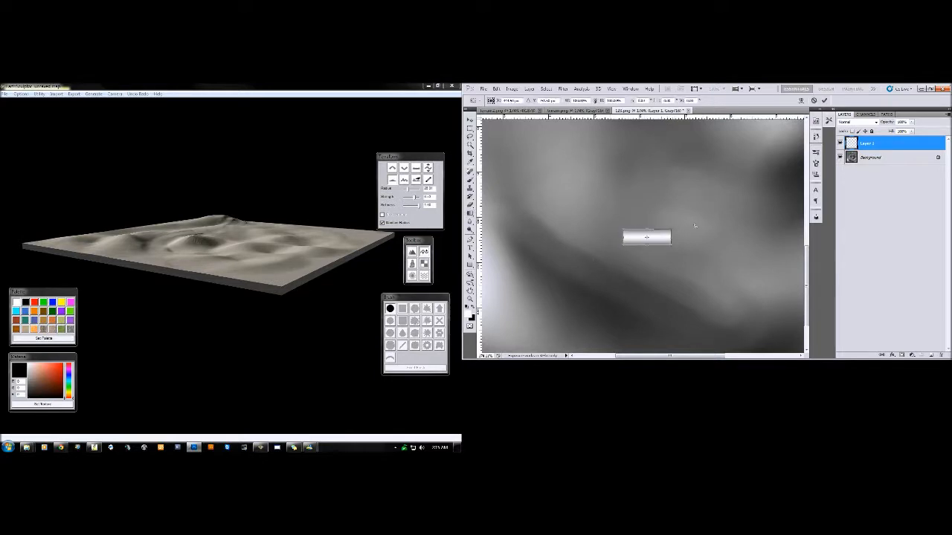
drag(677, 256, 654, 228)
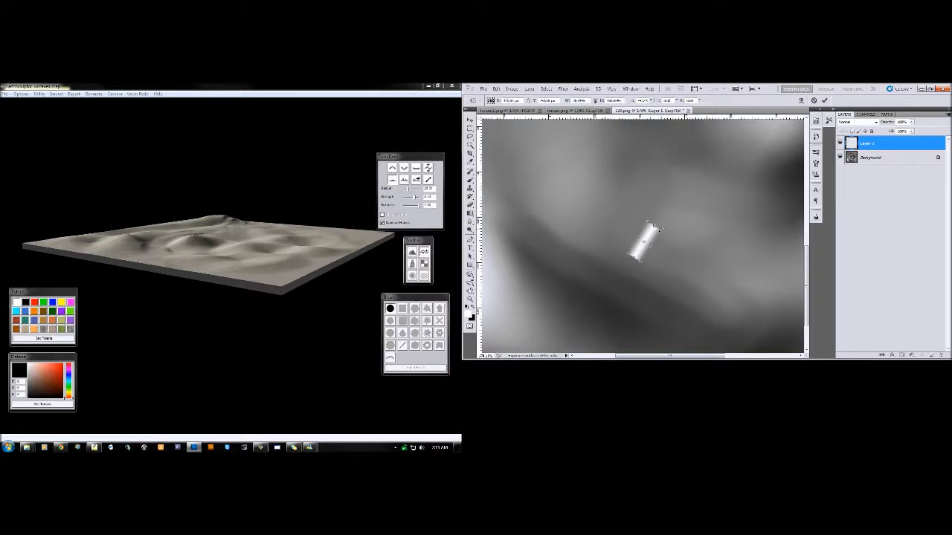
drag(658, 241, 704, 236)
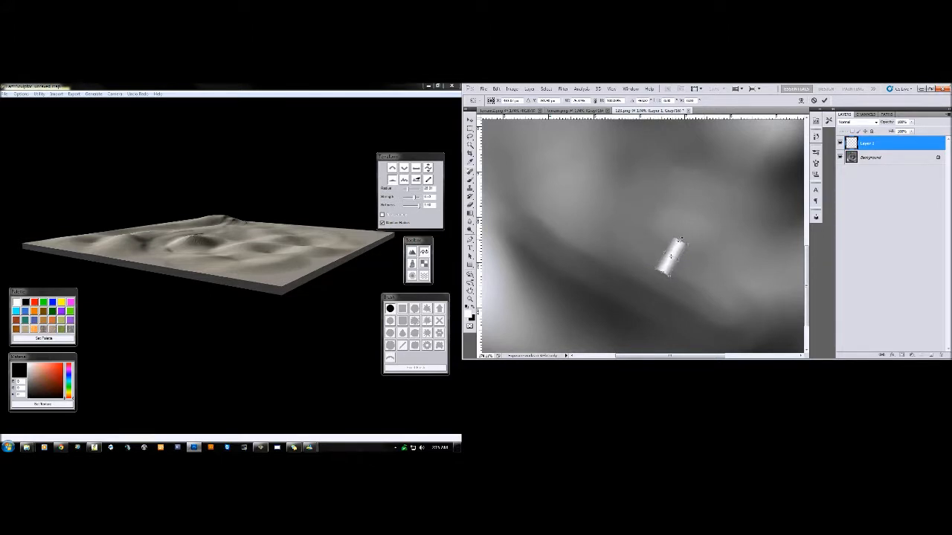
click(824, 101)
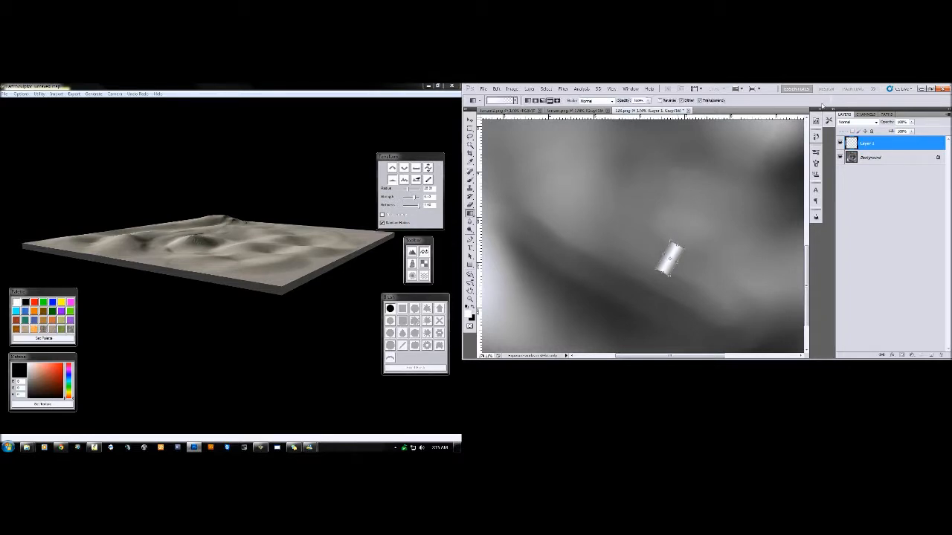
Step: Duplicate the gradient bar's layer and move the copy down and right, parallel to the original
right_click(882, 143)
click(893, 173)
click(770, 163)
click(469, 120)
drag(579, 180, 611, 194)
Step: Duplicate the copied bar's layer and place the new bar as the third in the row, farther down and right
right_click(883, 149)
click(896, 186)
click(770, 164)
drag(642, 201, 667, 215)
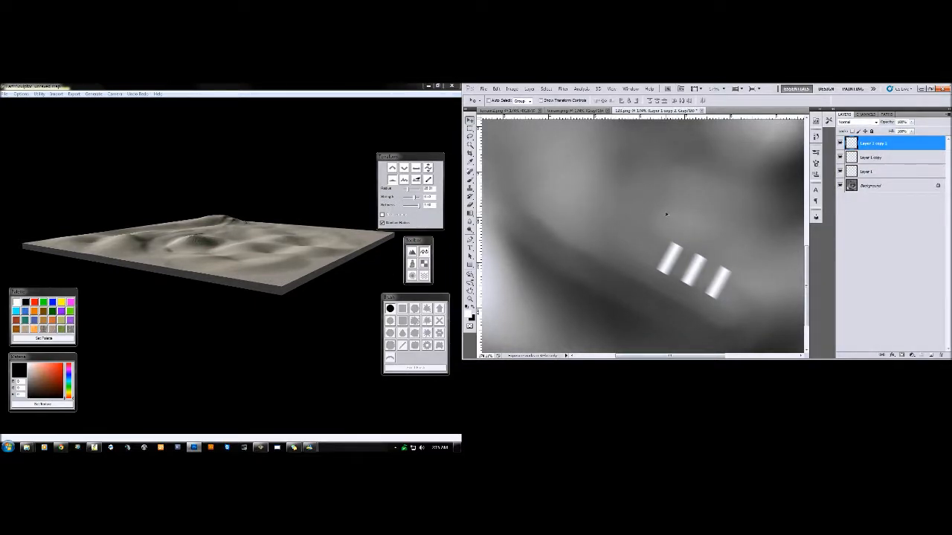
Step: Duplicate the top bar layer once more and place the fourth bar at the upper-left end of the row
right_click(893, 145)
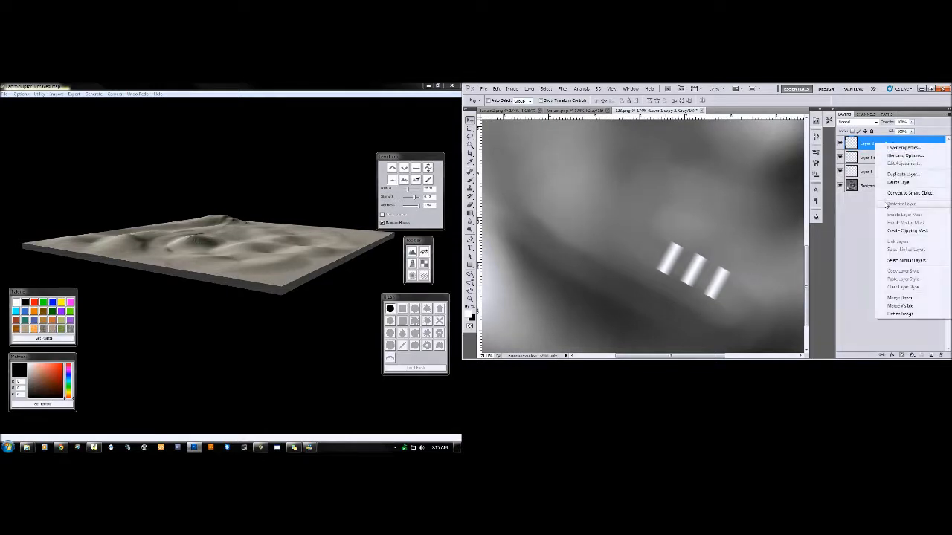
click(903, 174)
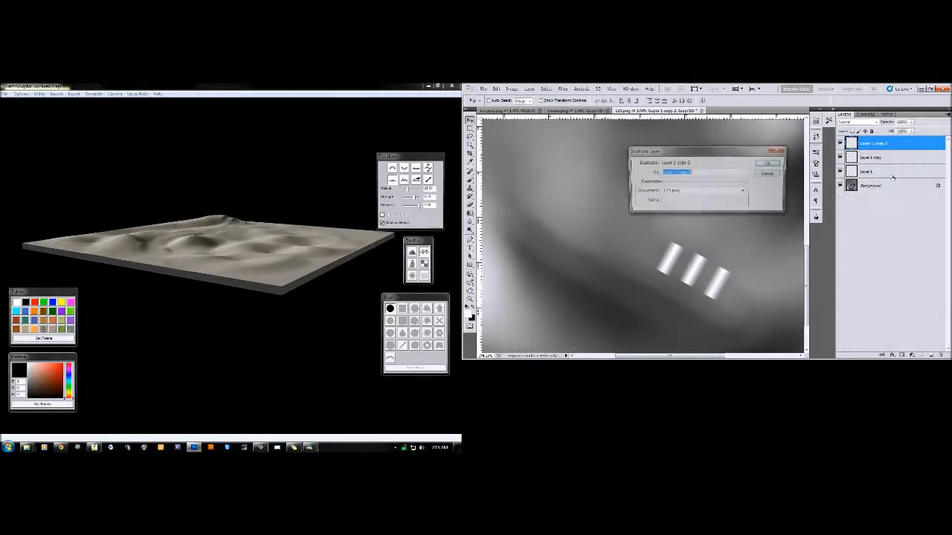
click(774, 165)
drag(720, 272, 654, 230)
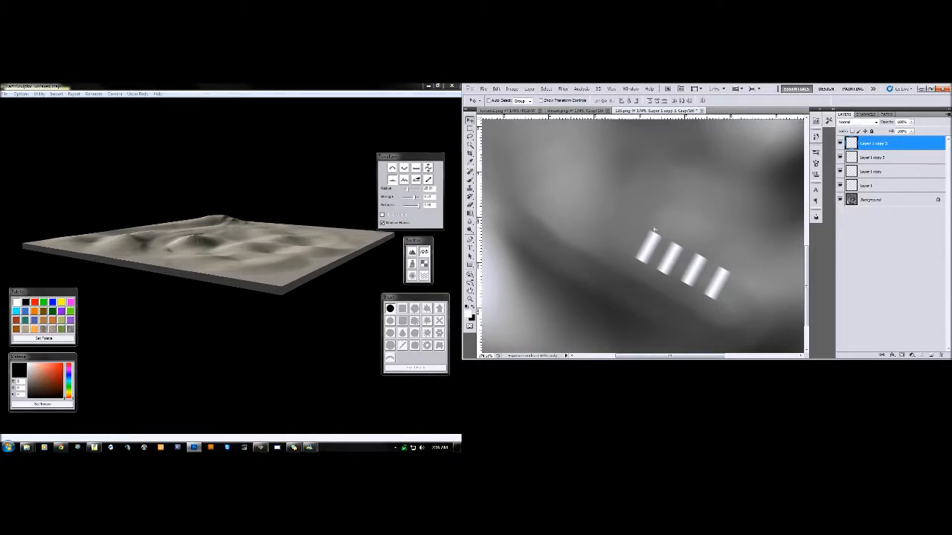
Step: Merge the four gradient bar layers into one layer, keeping the Background layer separate
shift+click(882, 187)
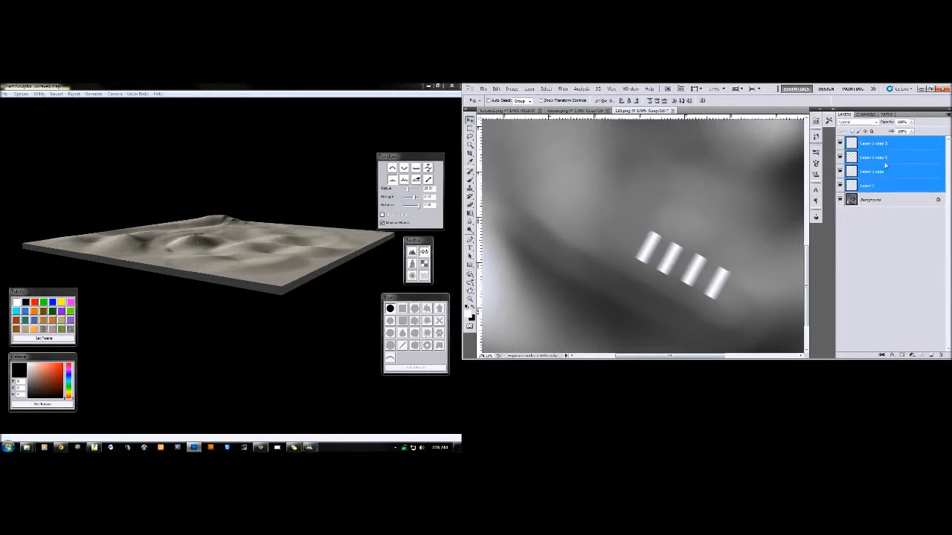
right_click(884, 165)
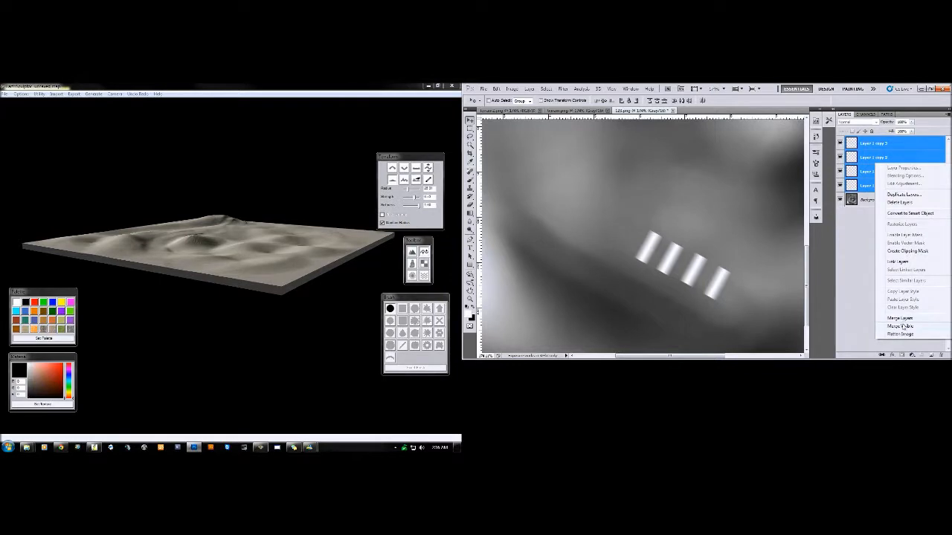
click(902, 325)
key(ctrl+z)
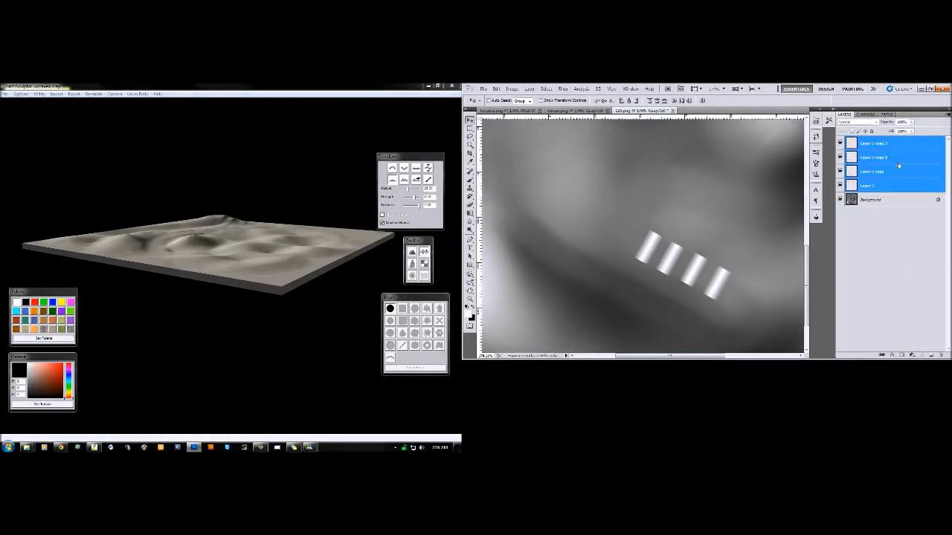
right_click(899, 165)
click(895, 316)
Step: Lower the merged bar layer's opacity to below 10% and soften the bars with a Gaussian Blur
drag(912, 122, 878, 131)
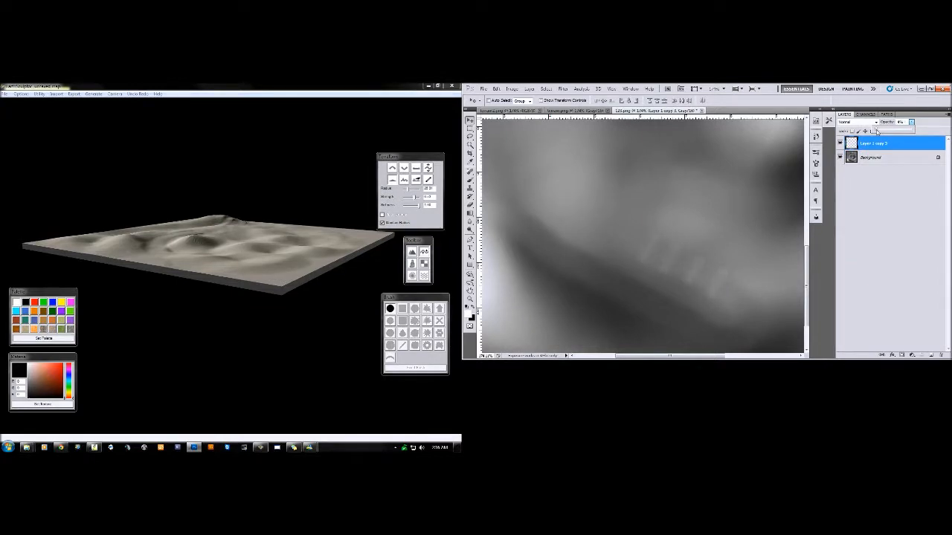
drag(878, 131, 880, 133)
click(561, 89)
click(563, 90)
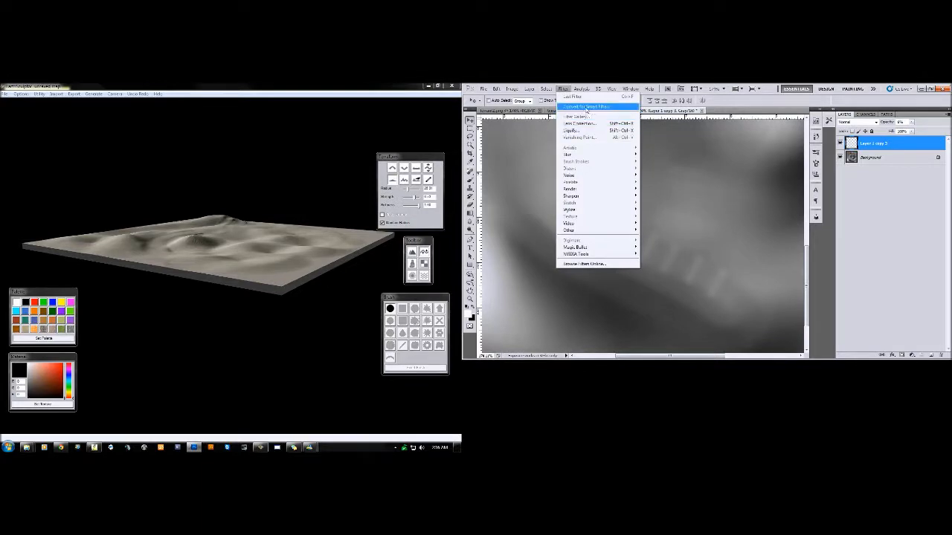
mouse_move(580, 155)
click(531, 182)
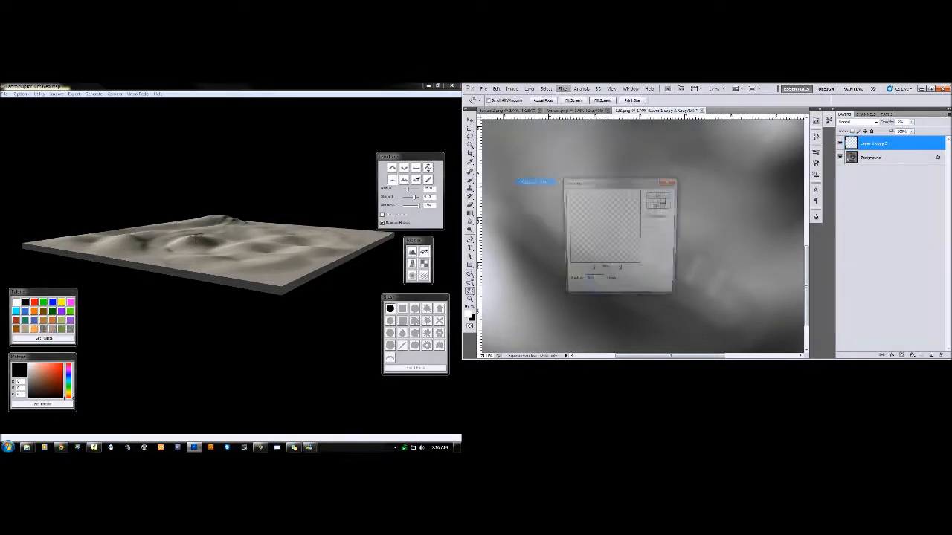
click(660, 196)
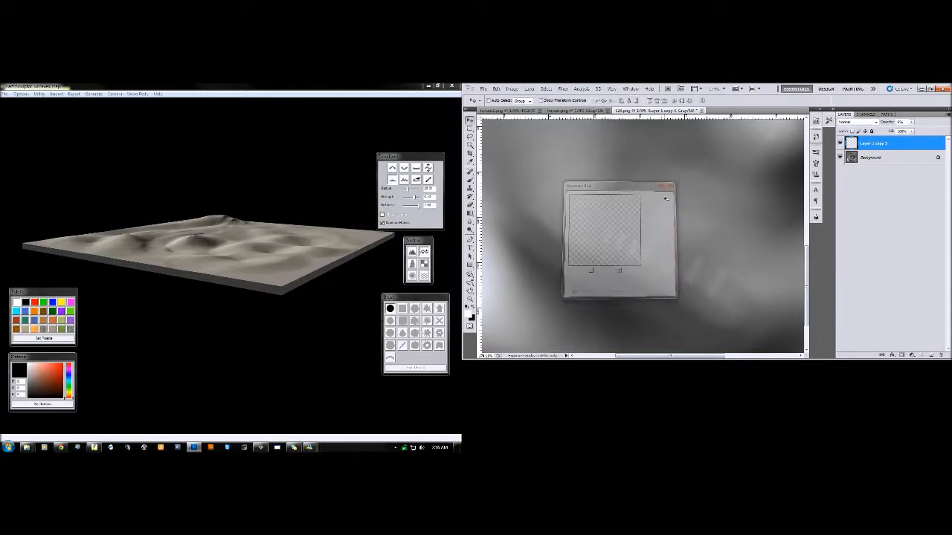
Step: Draw a wide rectangular marquee selection in the dark valley just below the row of bars
scroll(805, 265, down, 3)
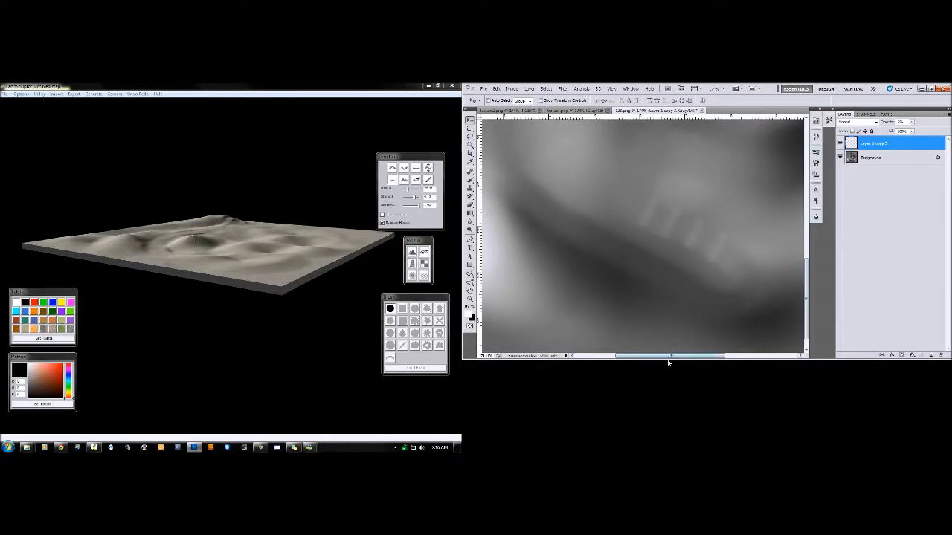
click(469, 128)
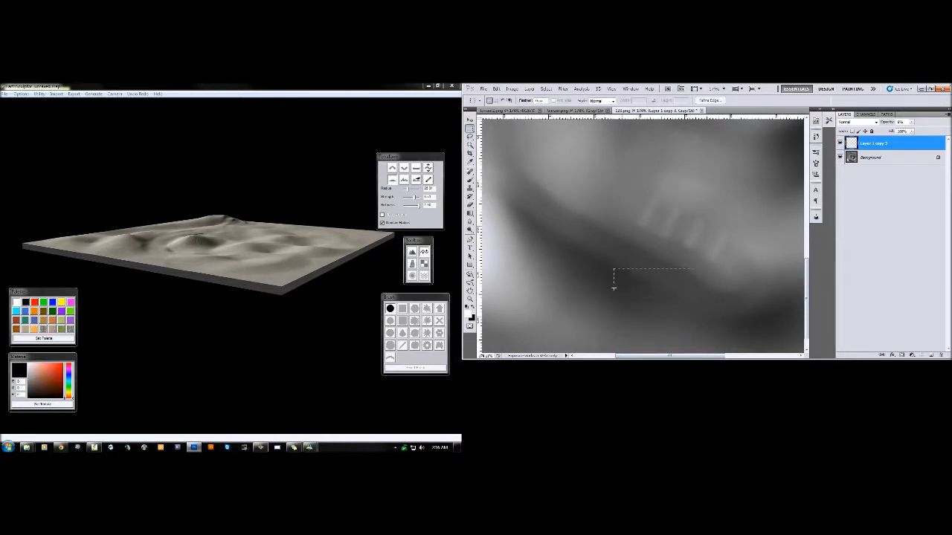
drag(610, 300, 610, 302)
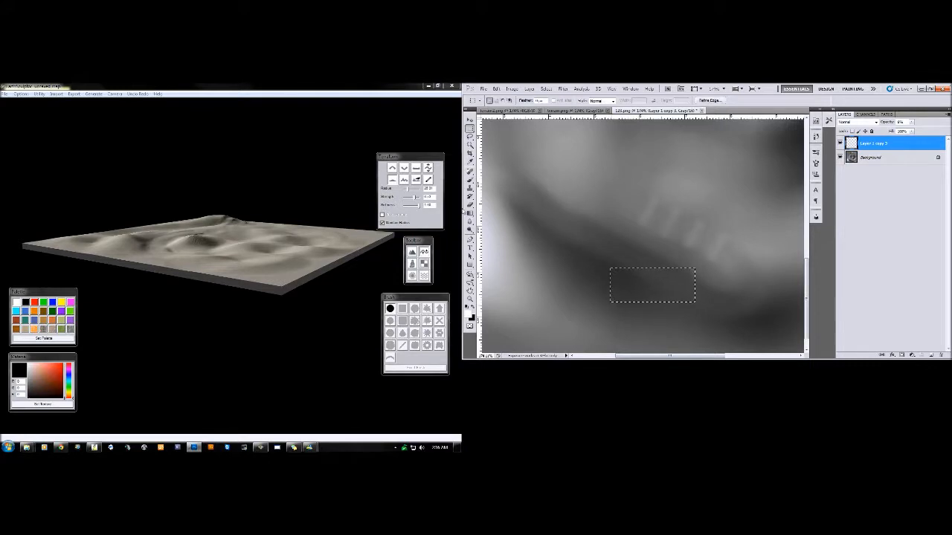
Step: Choose a linear gradient and edit its opacity stops: two opaque stops in the middle and a transparent stop at each end
click(469, 213)
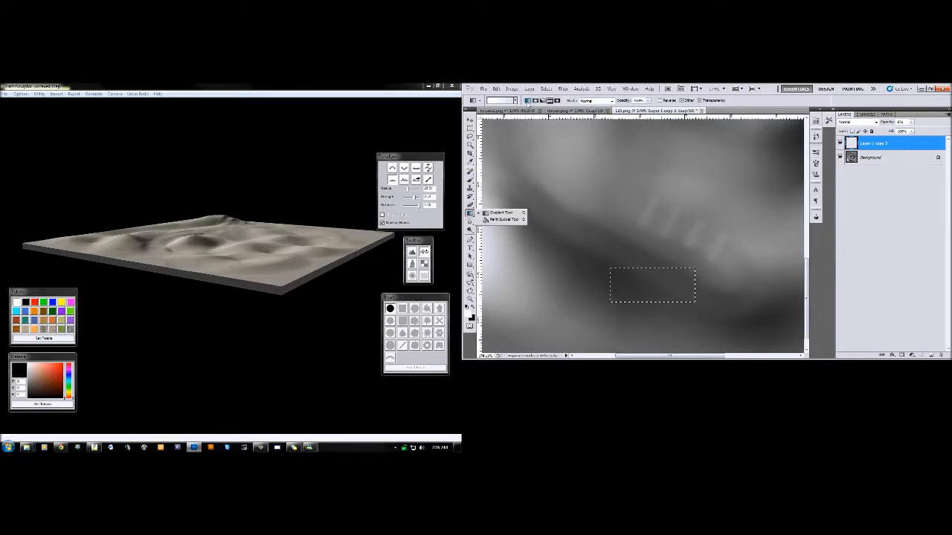
click(527, 101)
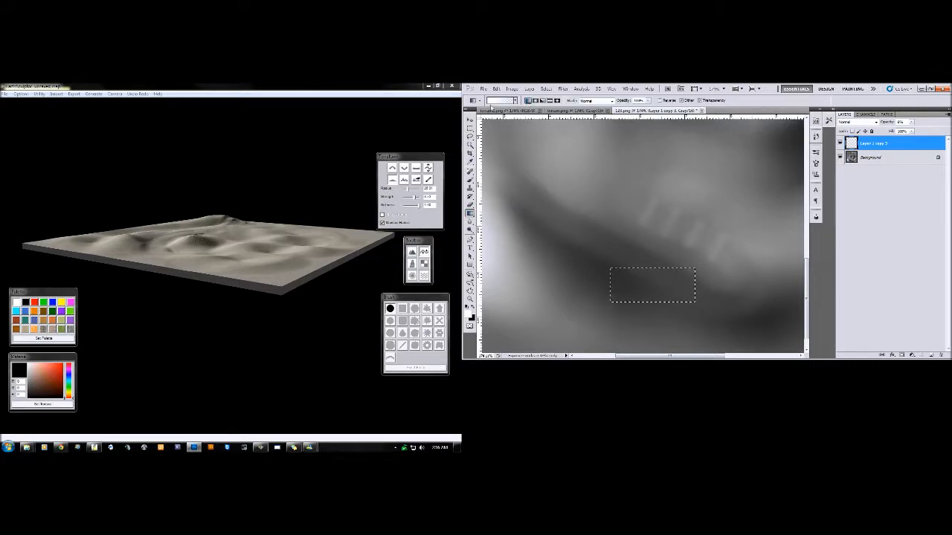
click(495, 102)
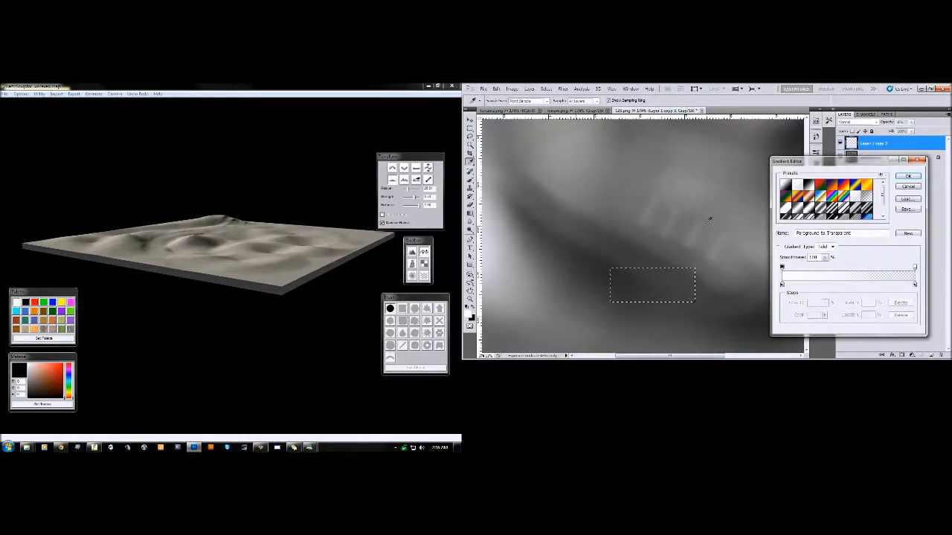
mouse_move(781, 285)
mouse_down()
mouse_move(851, 287)
mouse_move(774, 283)
mouse_up()
click(781, 268)
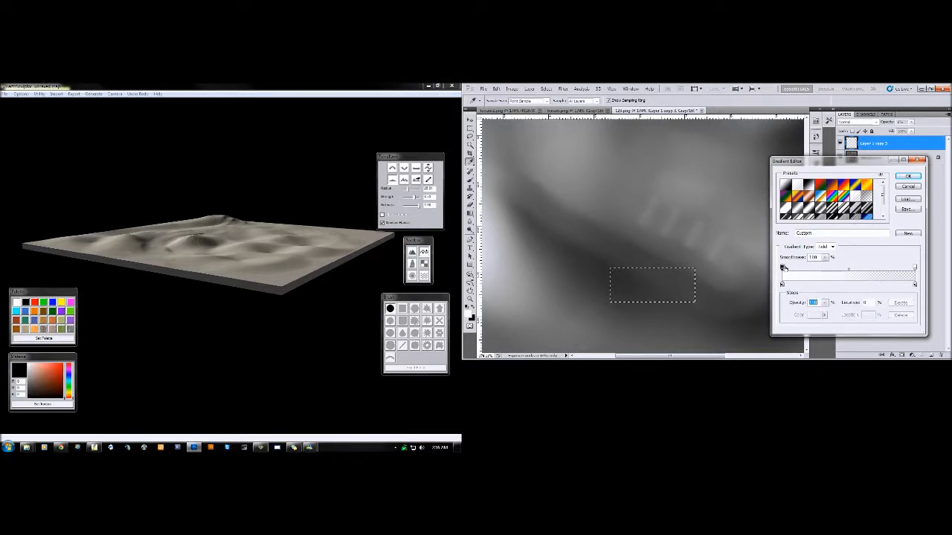
drag(782, 268, 825, 268)
click(870, 267)
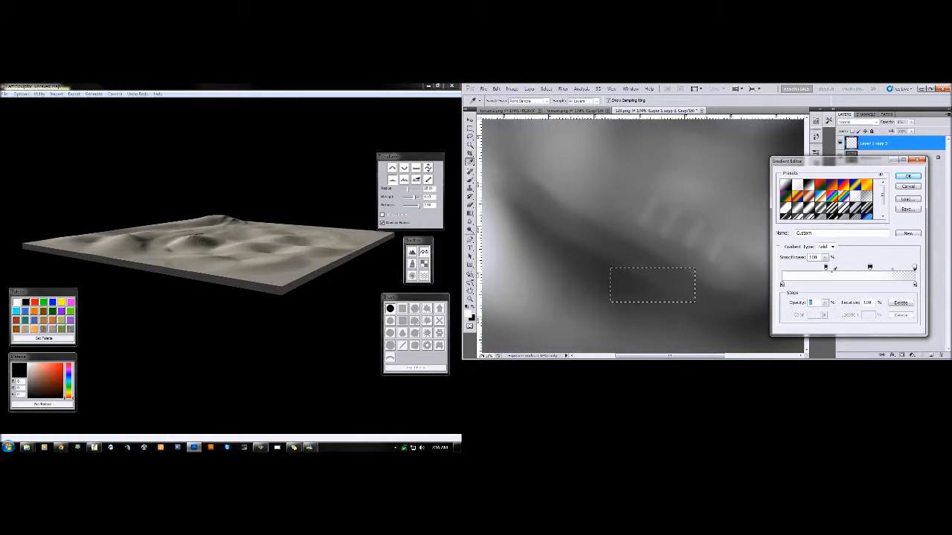
click(781, 267)
Step: Delete the extra opaque stop, leave the second opaque stop at 74%, and accept the custom gradient
drag(897, 269, 875, 268)
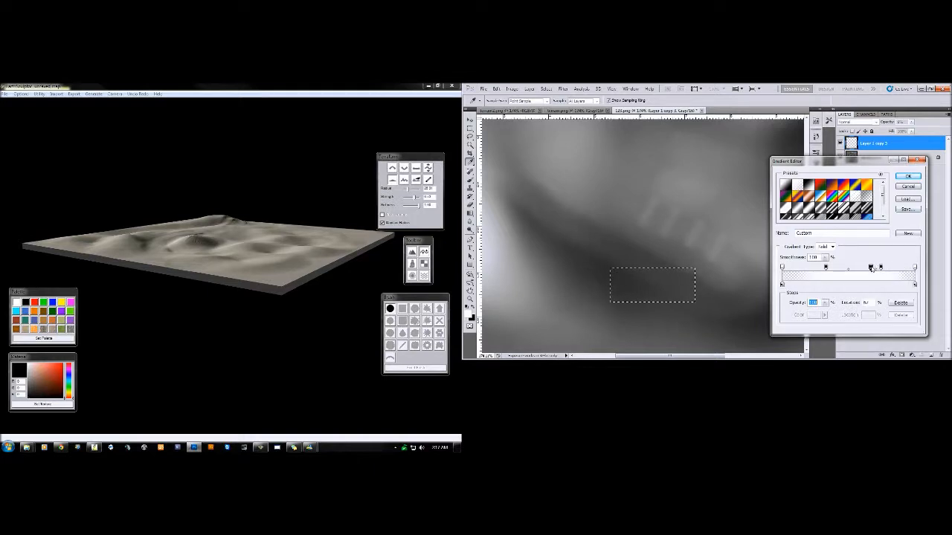
click(907, 304)
click(881, 269)
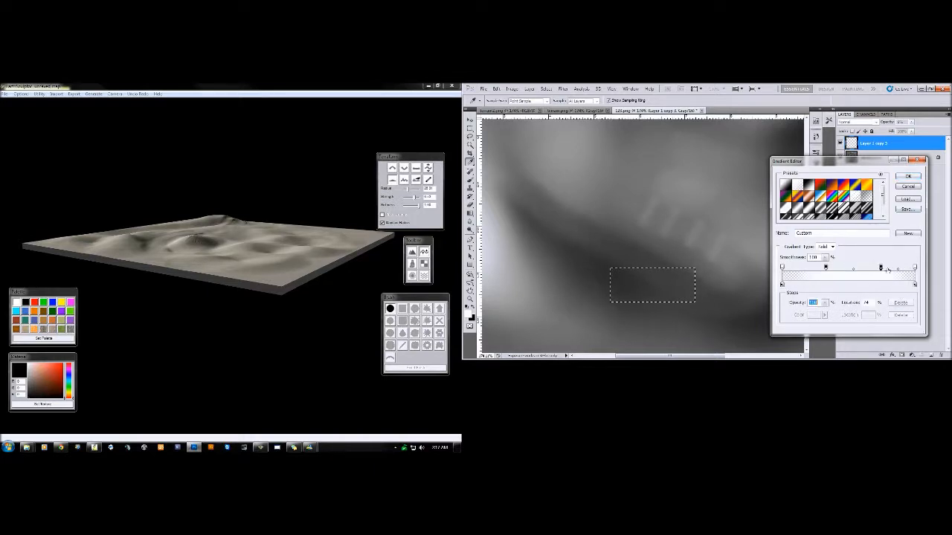
click(897, 270)
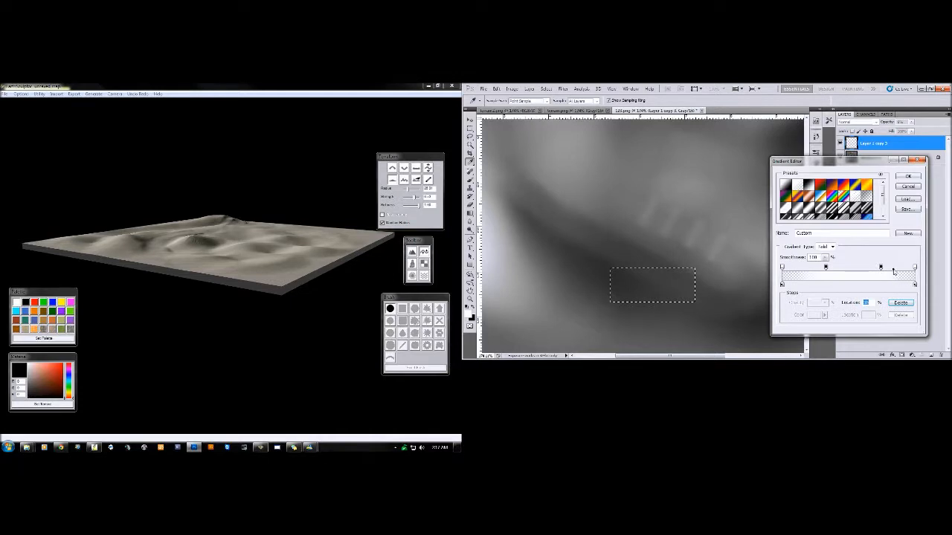
click(907, 176)
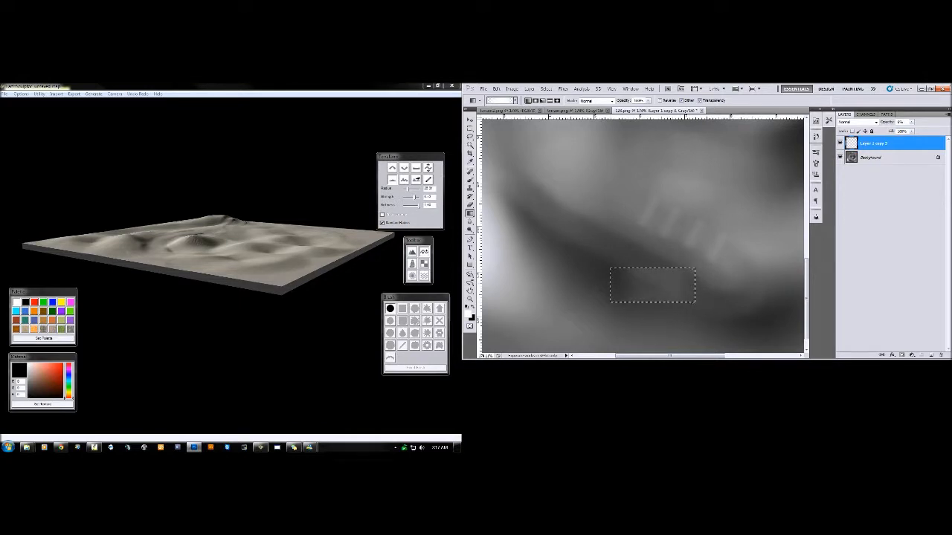
Step: Fill the selection with the white gradient on a new layer, then rotate and narrow the block to lie diagonally across the valley
click(932, 356)
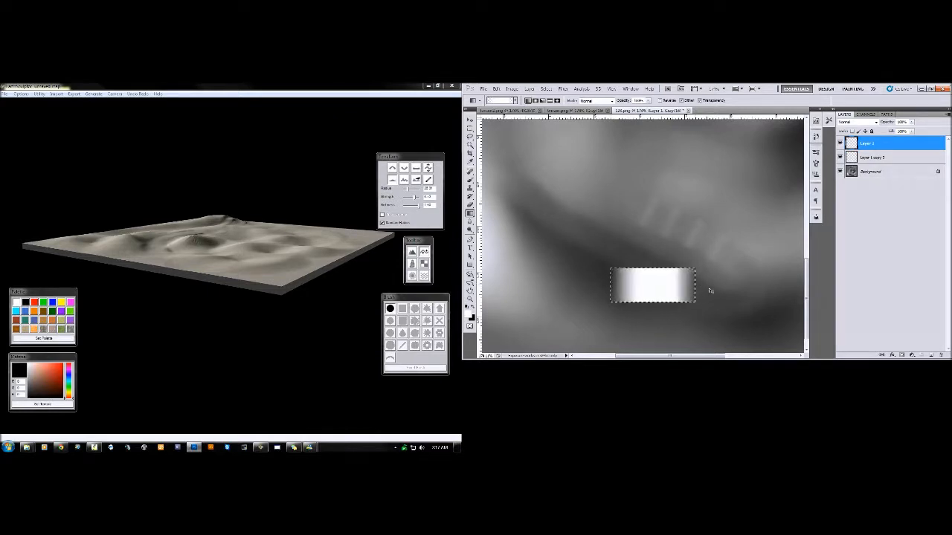
key(ctrl+t)
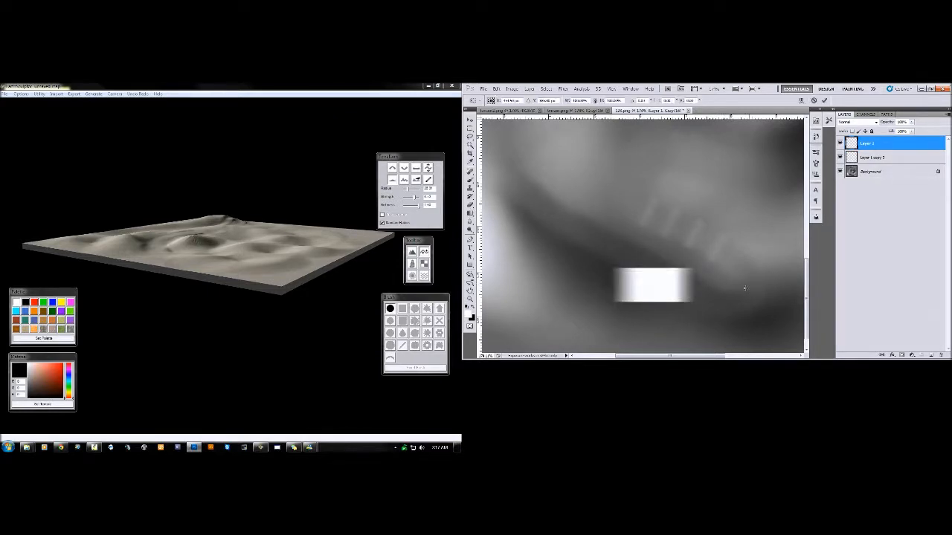
drag(711, 256, 669, 269)
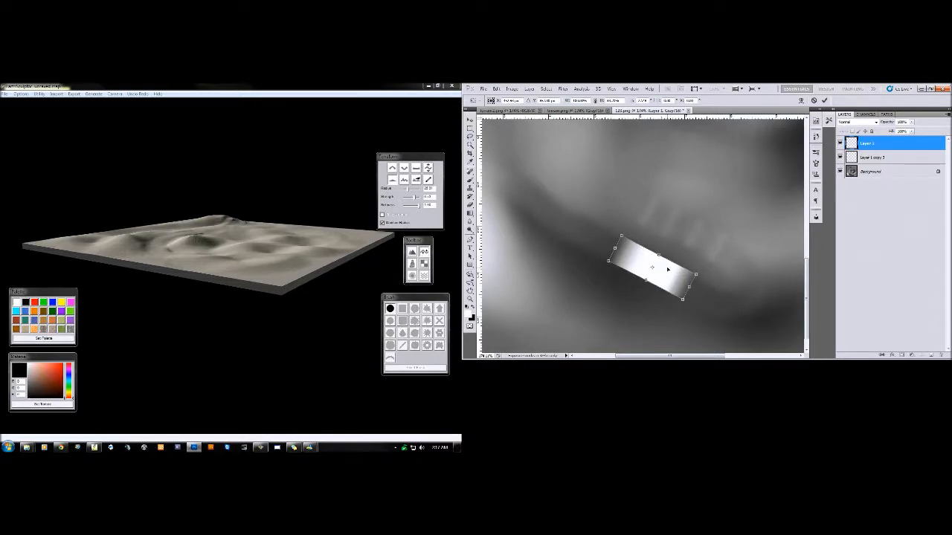
click(823, 100)
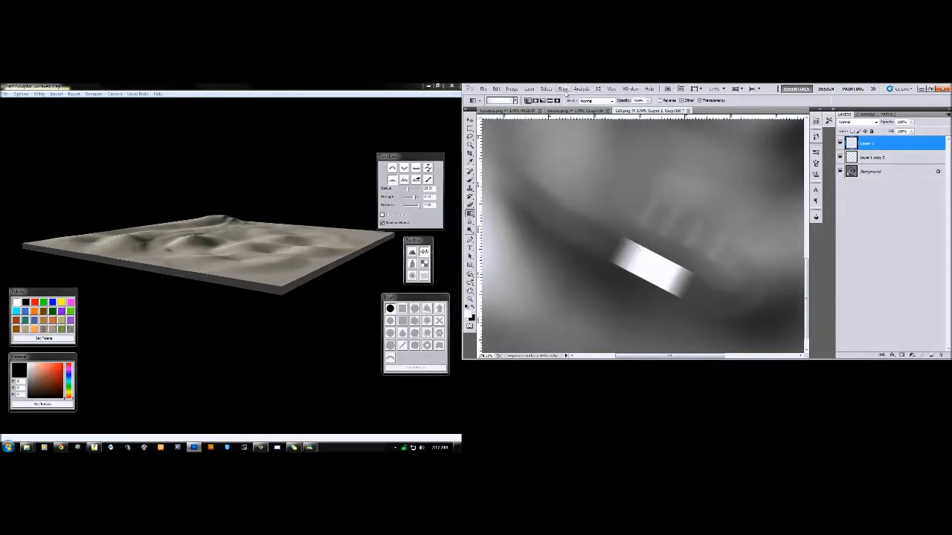
Step: Reduce the Blur tool's brush size and soften the long edges of the white block
click(470, 221)
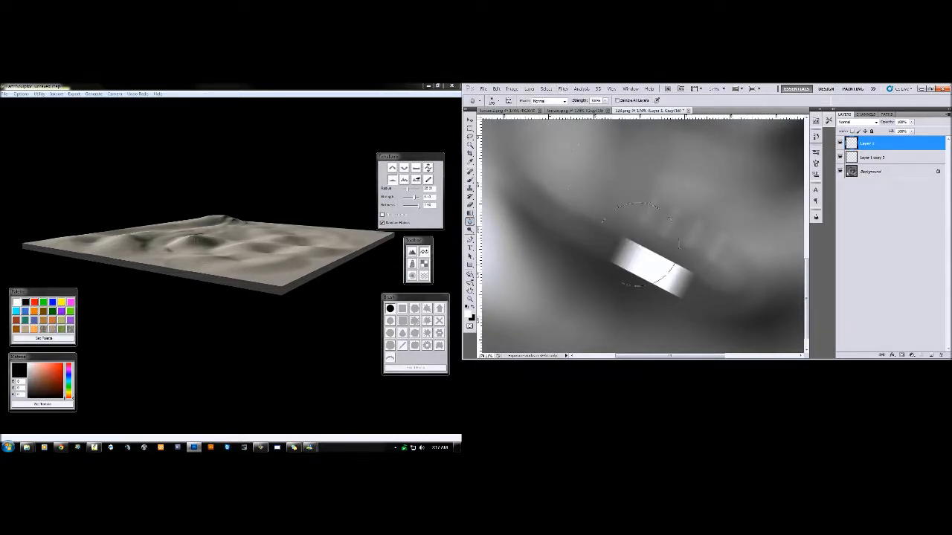
click(495, 101)
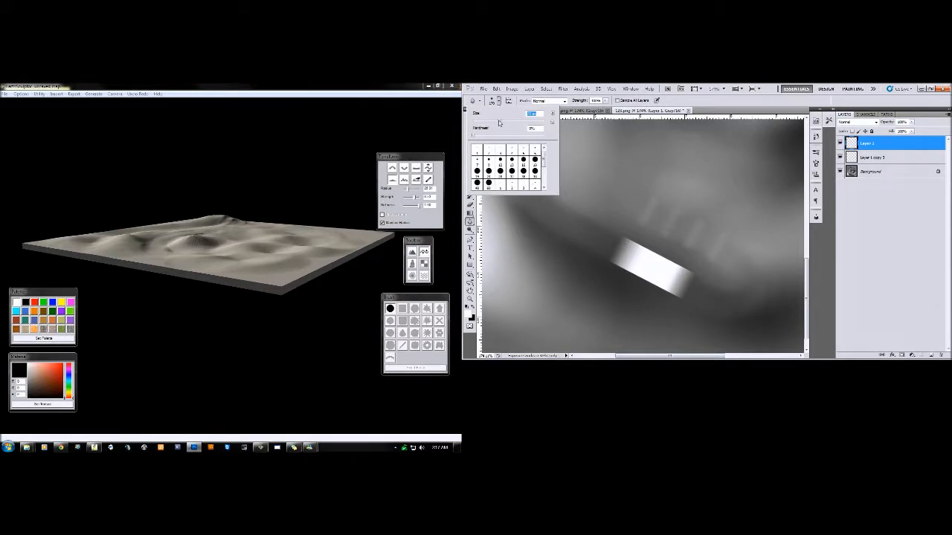
click(628, 285)
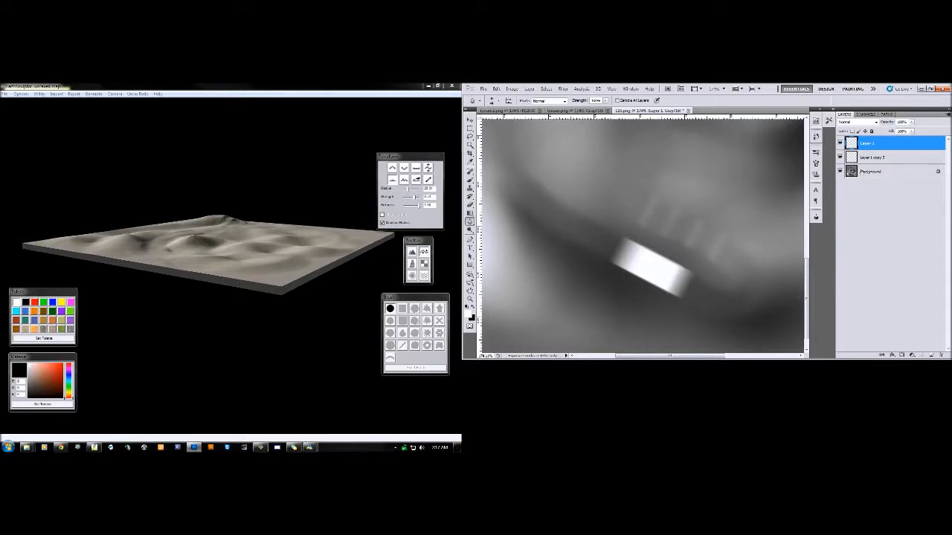
Step: Lower the opacity of the white block's layer until it blends into the valley as a faint grey ramp
click(912, 123)
drag(883, 130, 882, 131)
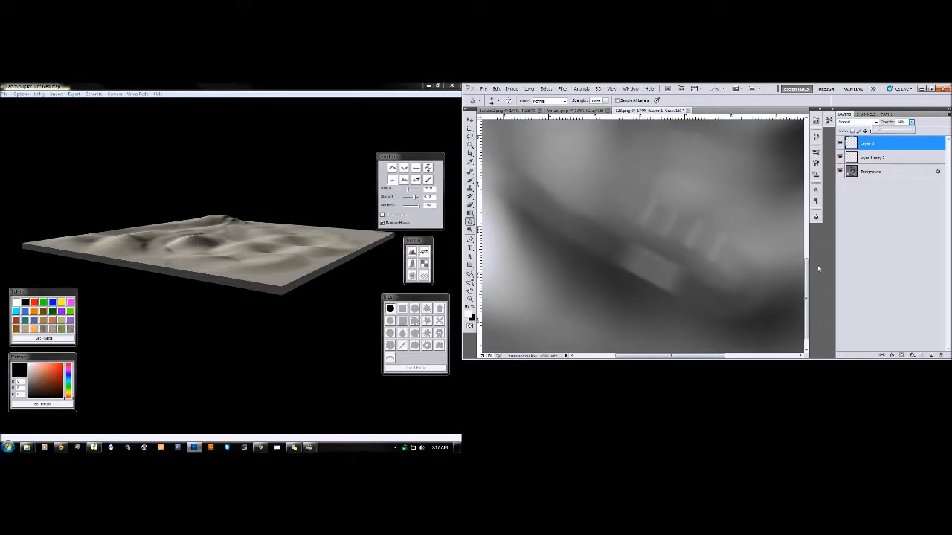
drag(699, 360, 684, 360)
scroll(676, 325, up, 3)
scroll(670, 338, down, 1)
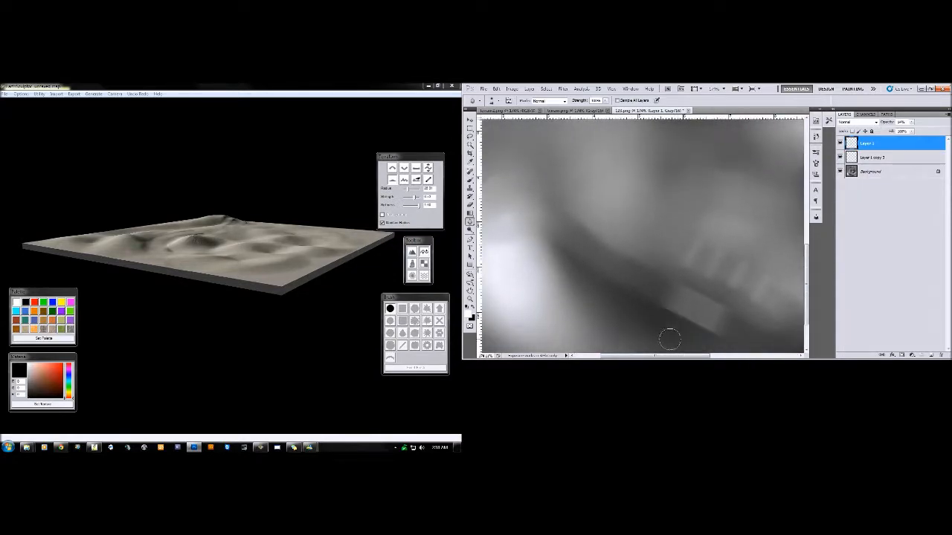
drag(668, 361, 692, 363)
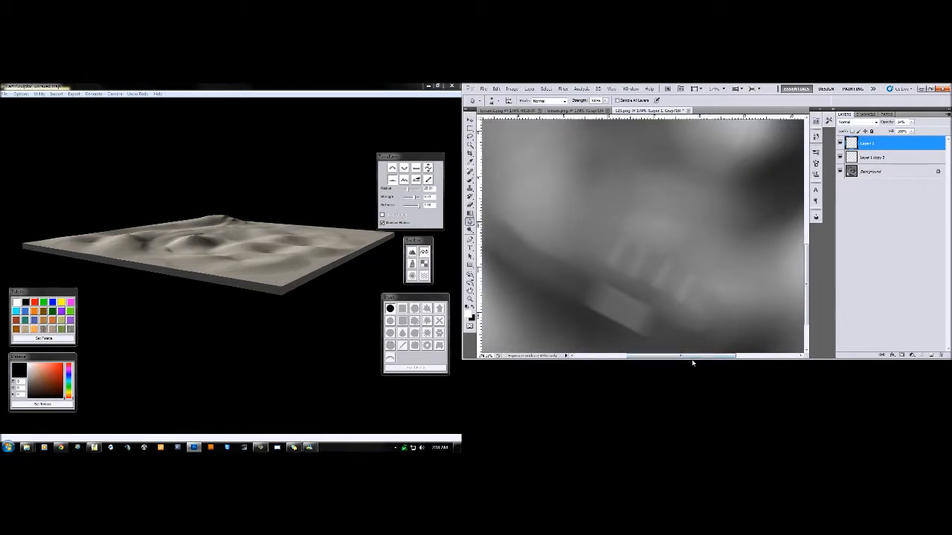
Step: Save the heightmap as a PNG copy named 123.png on the Desktop, replacing the existing file
right_click(880, 159)
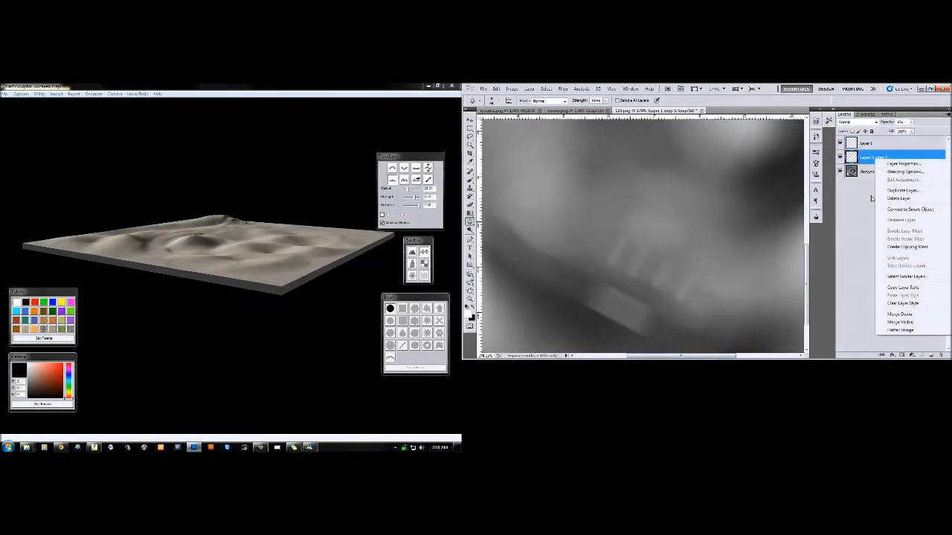
click(482, 88)
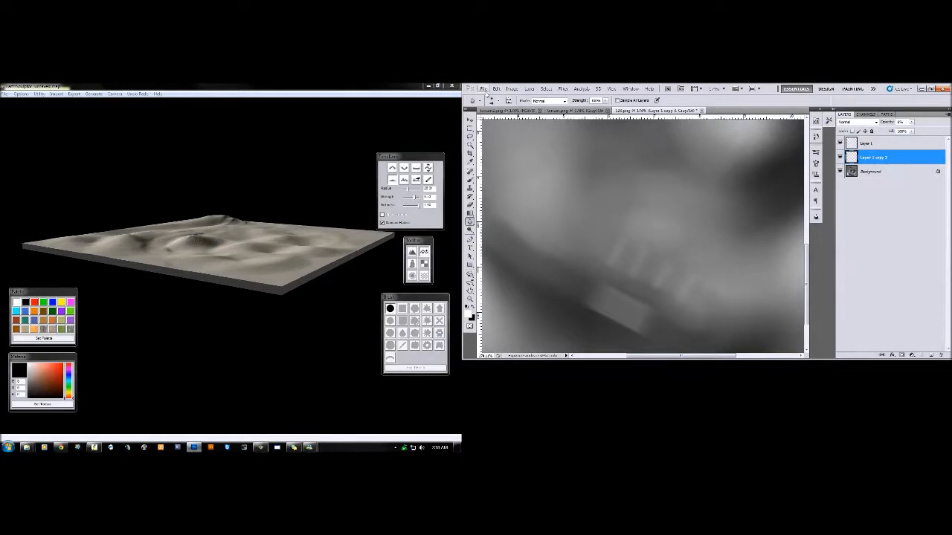
click(483, 88)
click(506, 201)
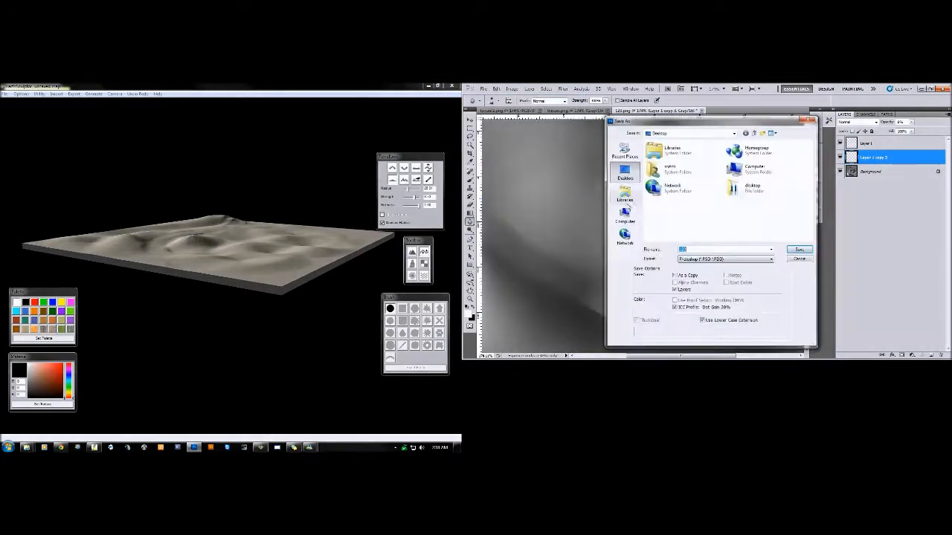
click(725, 259)
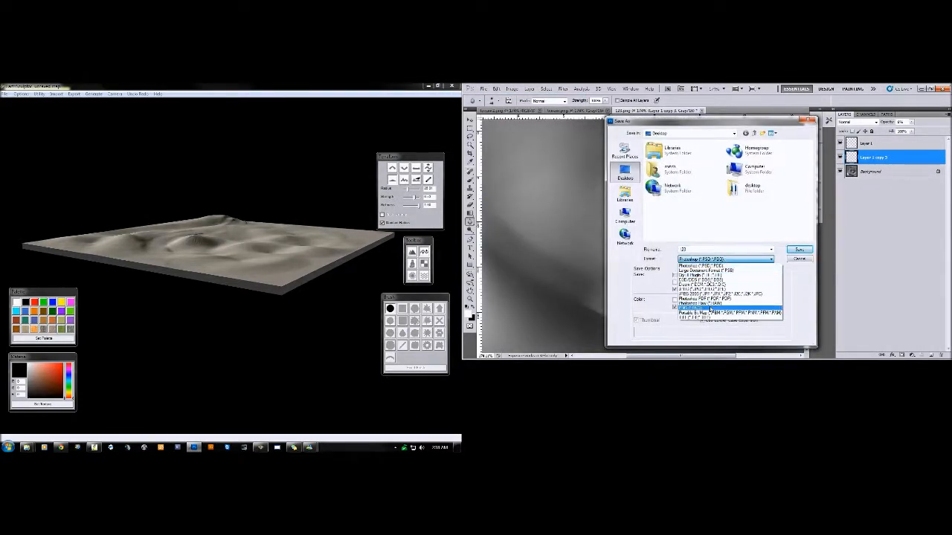
click(713, 307)
click(796, 250)
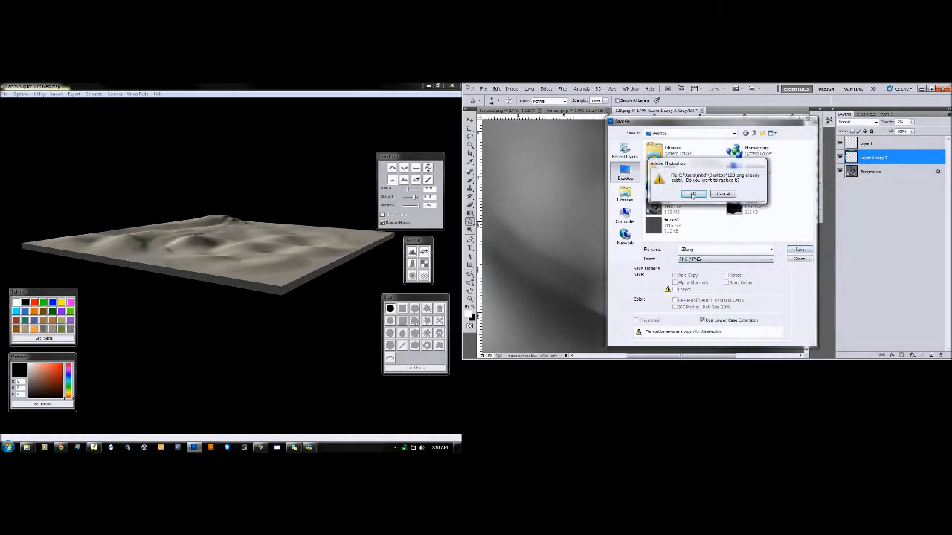
click(694, 192)
click(714, 201)
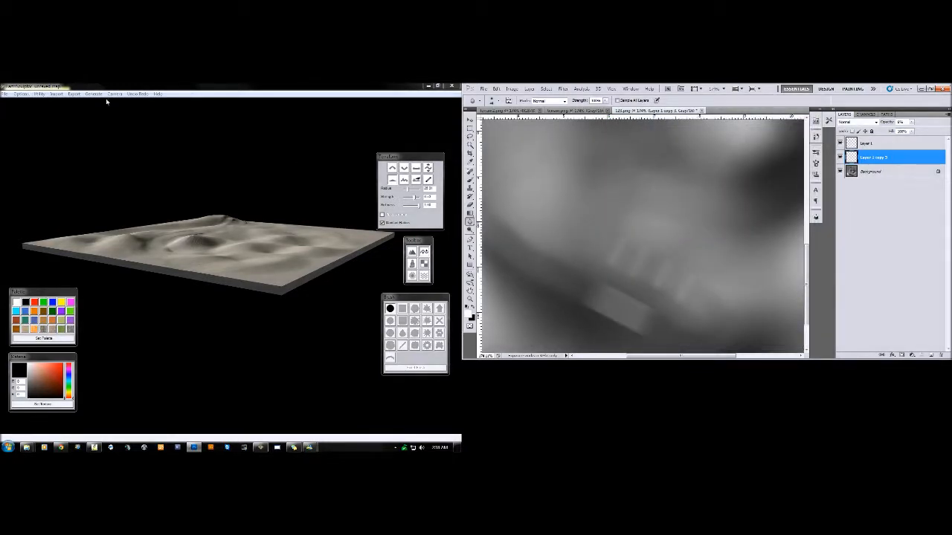
Step: Import 123.png as the terrain's heightmap in EarthSculptor and recompute the terrain's lightmap
click(60, 94)
click(51, 103)
text(123)
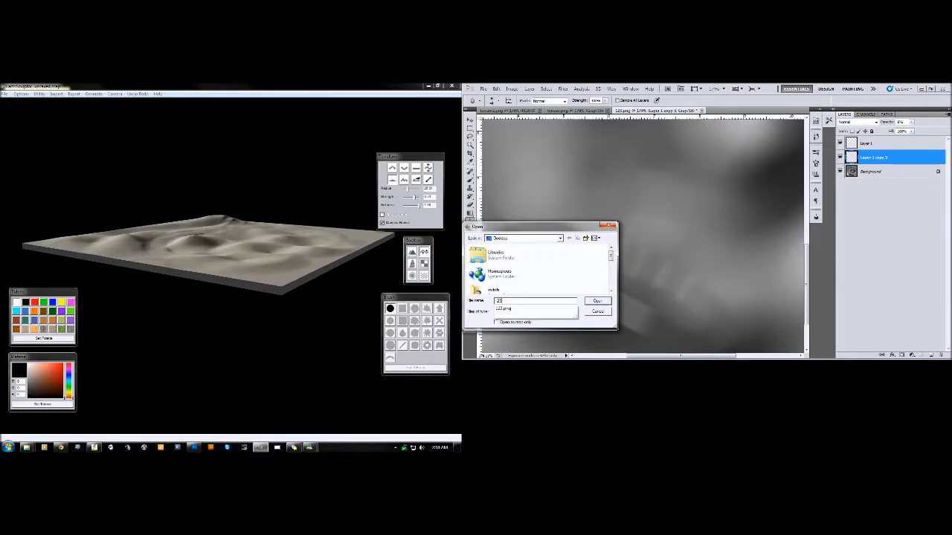
click(598, 302)
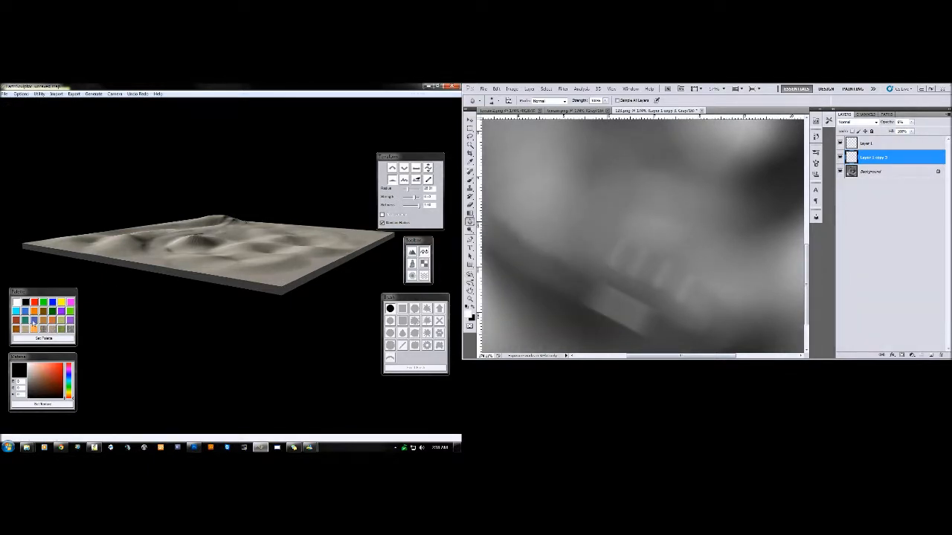
click(412, 276)
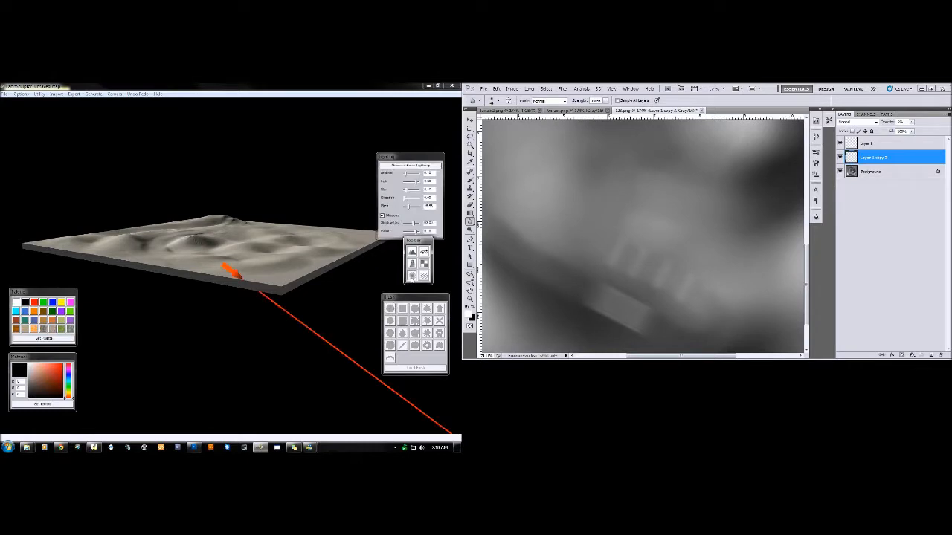
drag(413, 181, 417, 181)
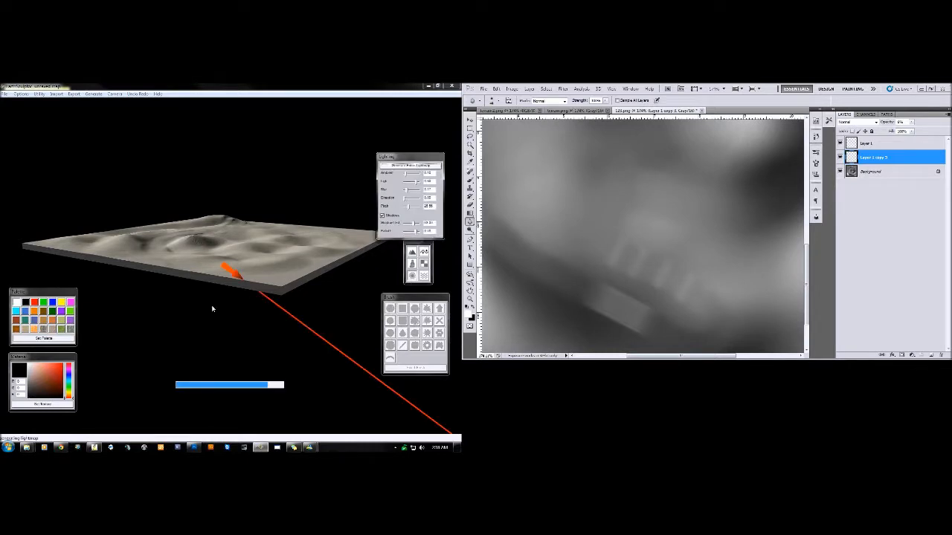
Step: Examine the imported bumps and the ramp across the valley up close from several sides
drag(213, 279, 211, 279)
scroll(211, 280, up, 6)
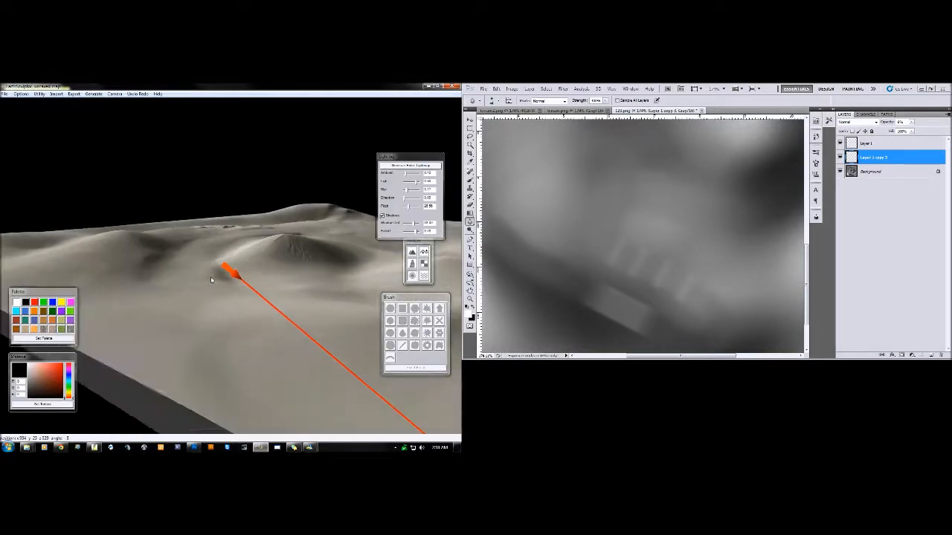
scroll(212, 280, up, 6)
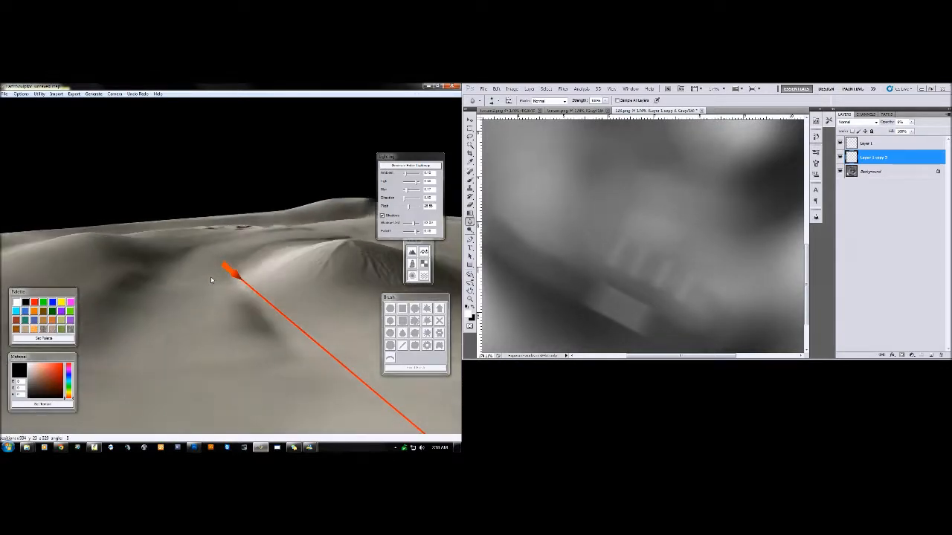
key(w)
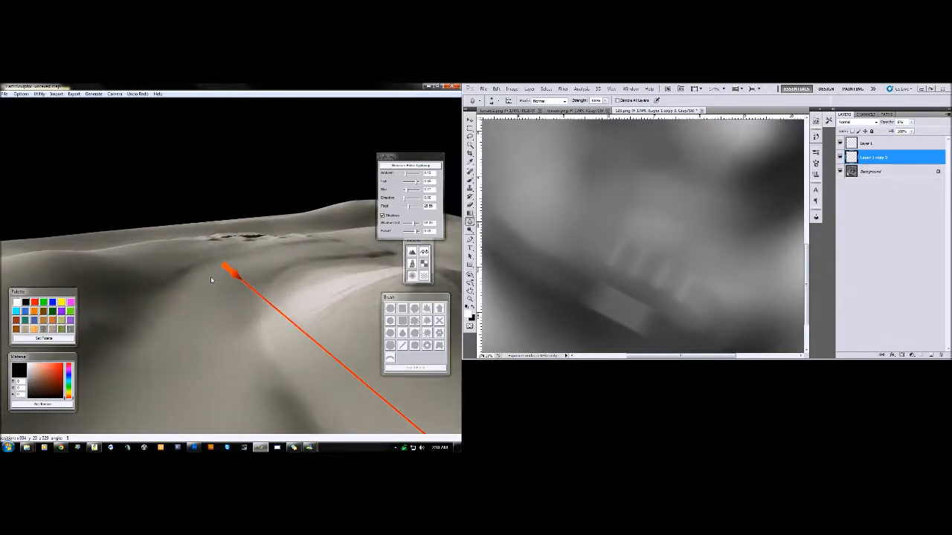
key(w)
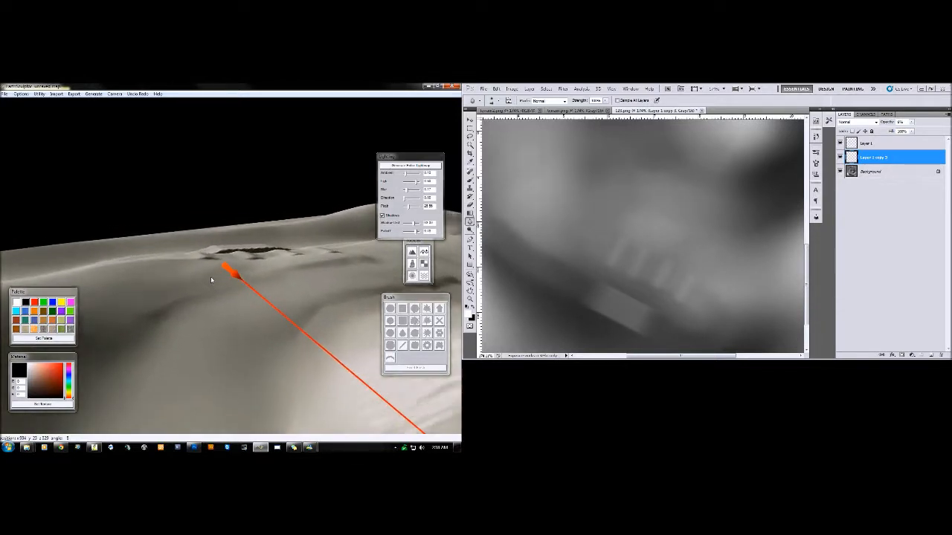
key(w)
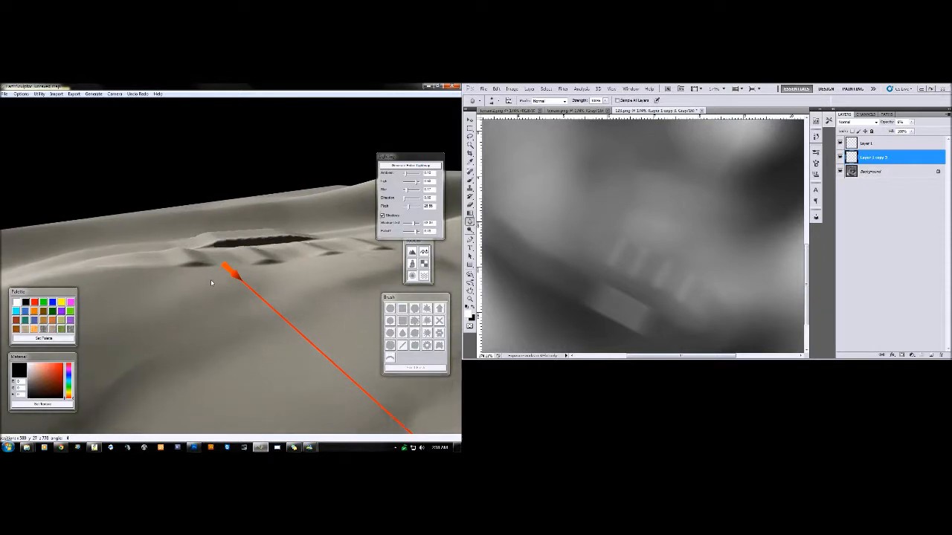
key(w)
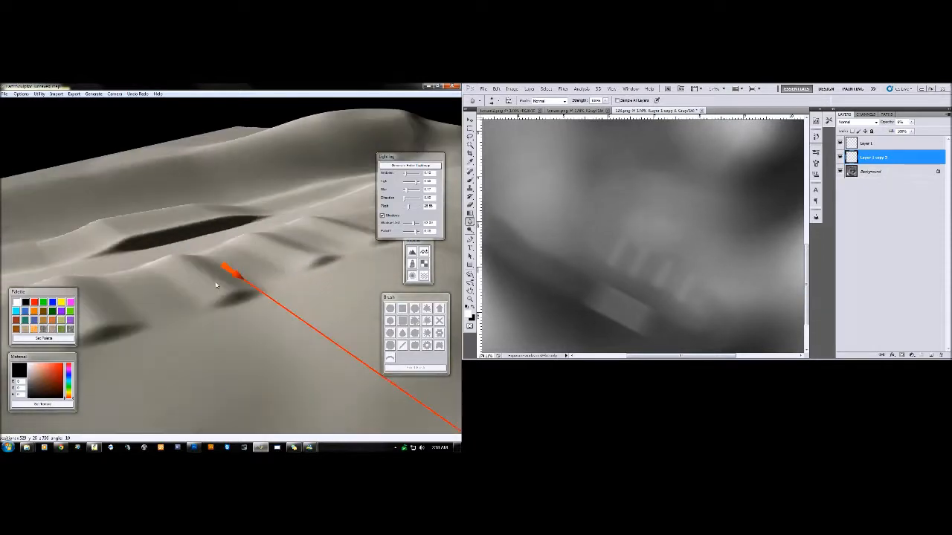
key(a)
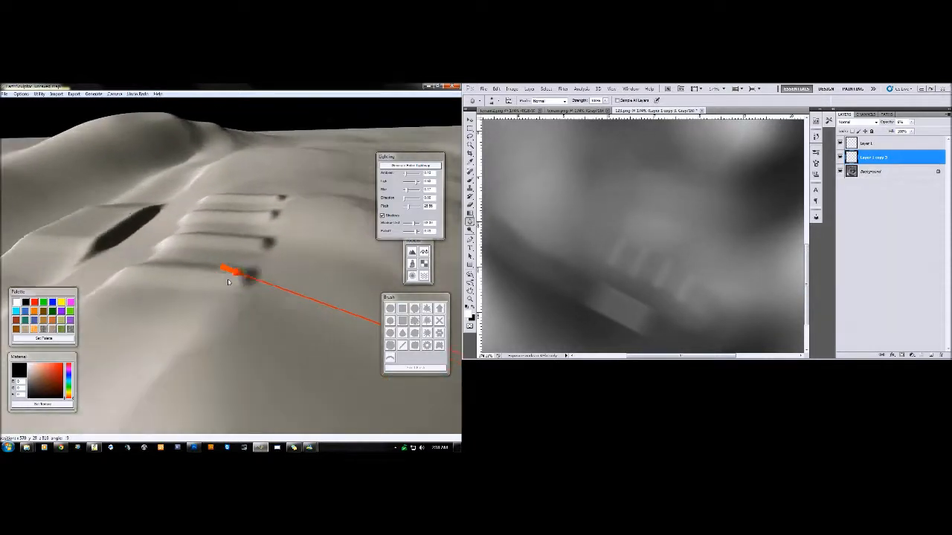
key(a)
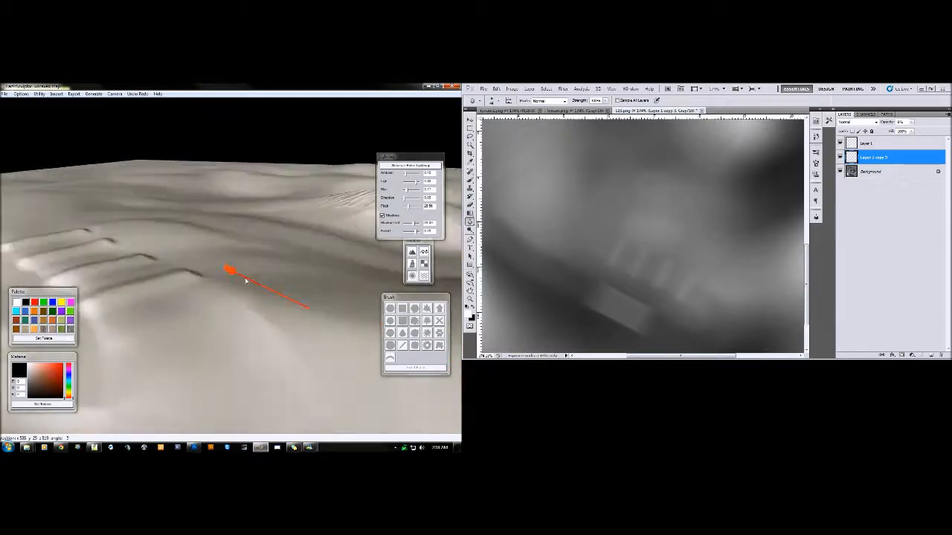
key(a)
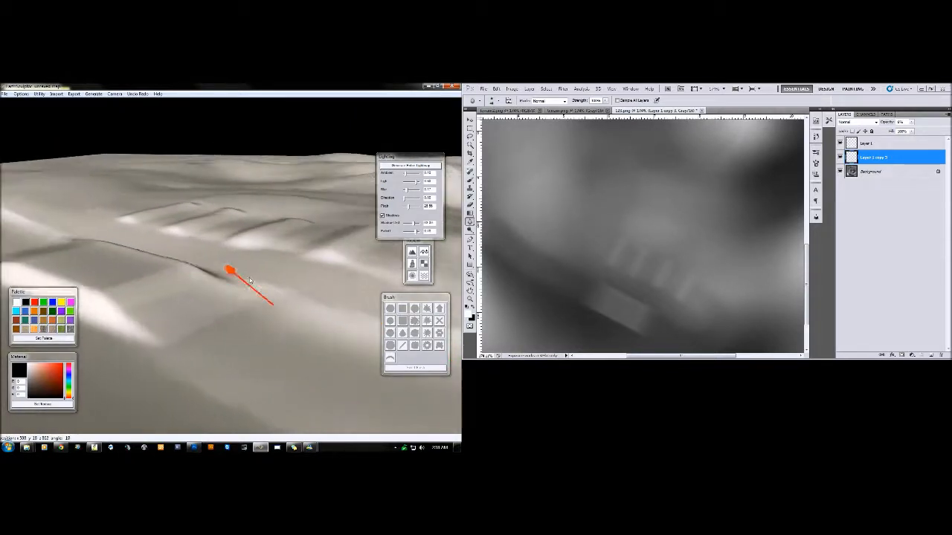
key(a)
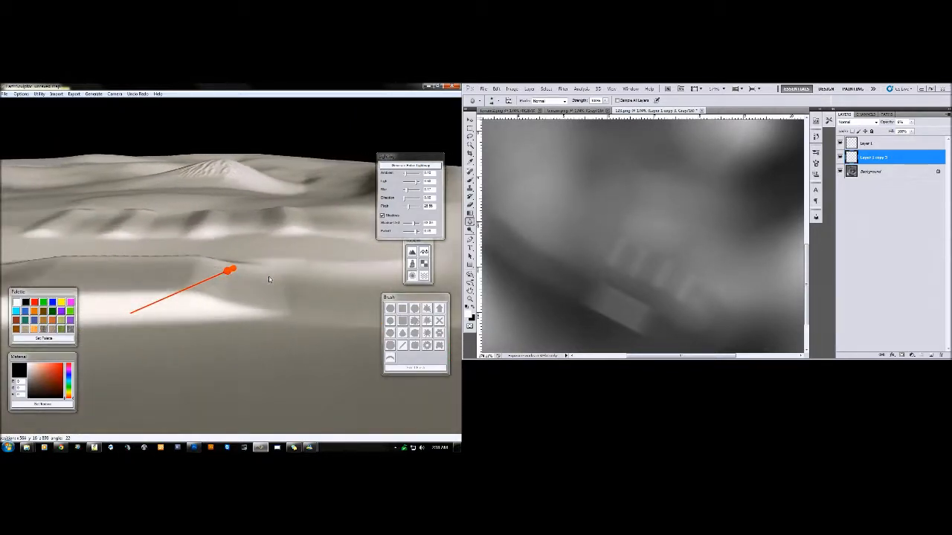
key(a)
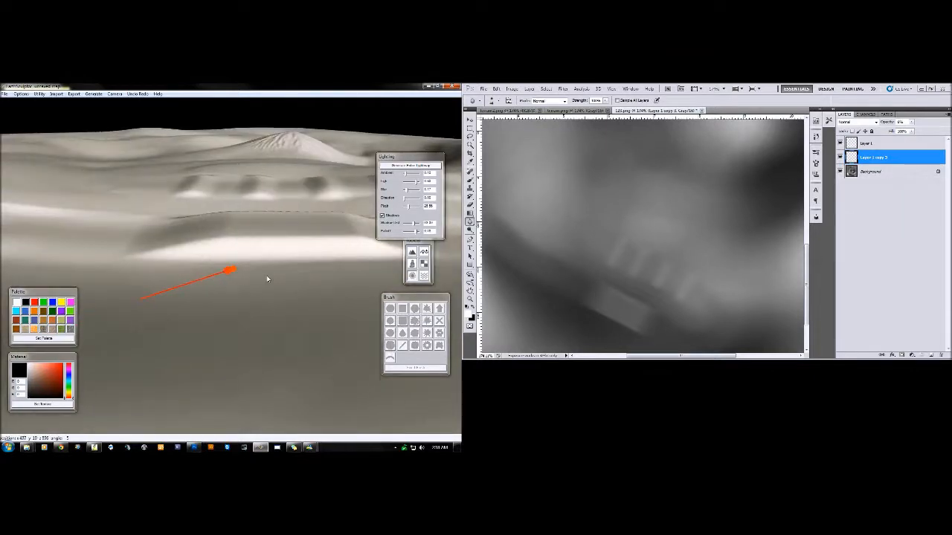
key(w)
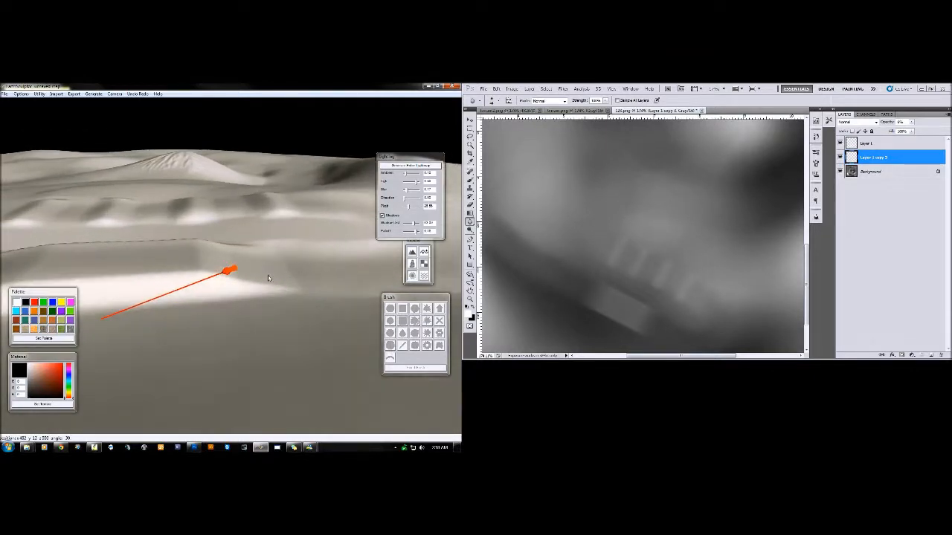
key(s)
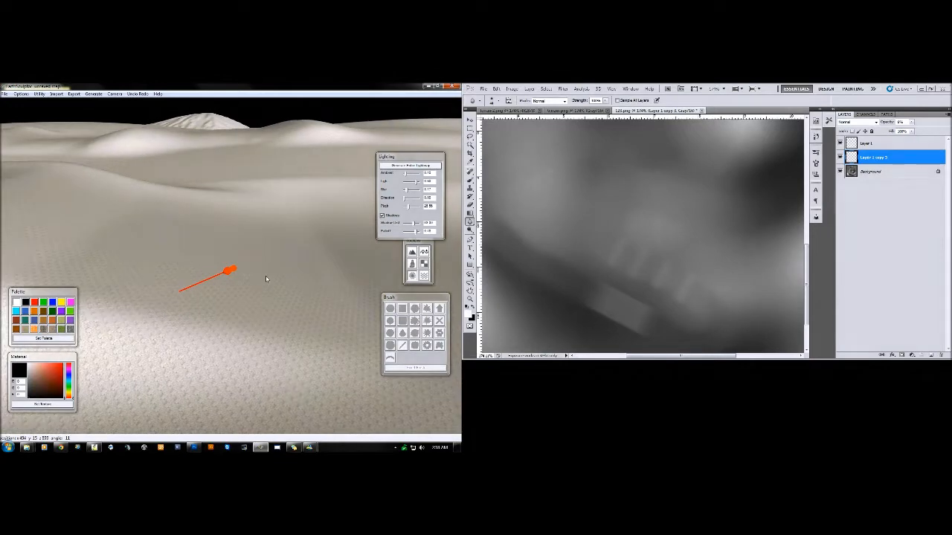
key(w)
key(s)
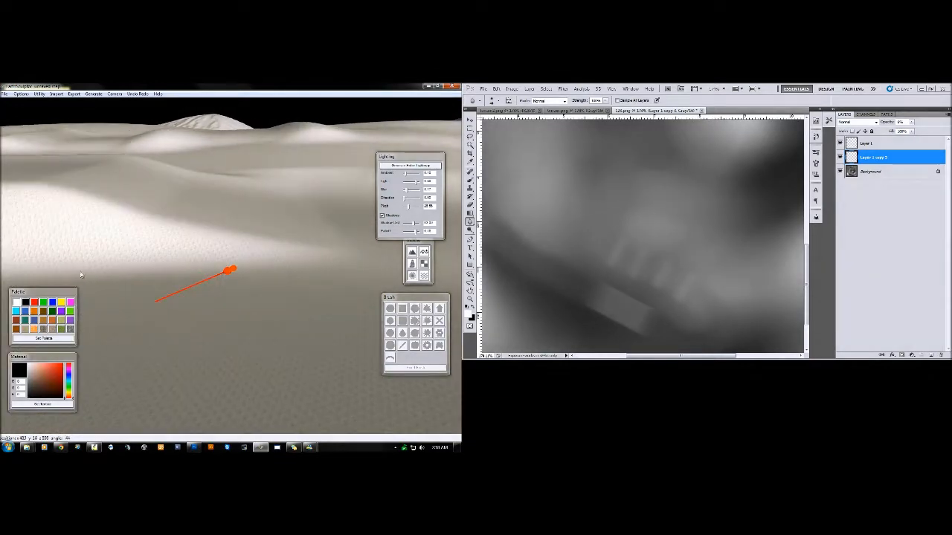
Step: Switch from lighting to terraforming and reduce the brush radius to suit the ramp's slopes
click(413, 253)
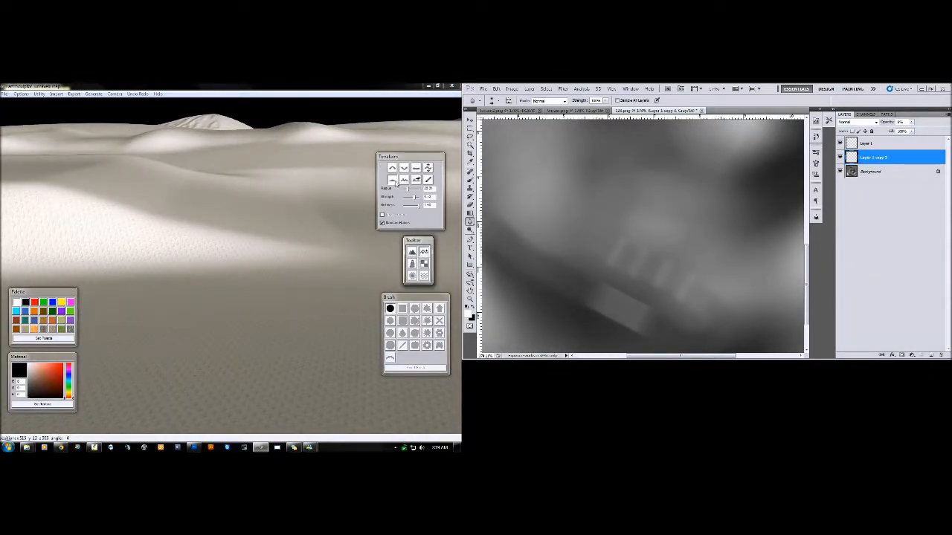
scroll(256, 268, down, 5)
scroll(301, 282, up, 1)
scroll(246, 332, up, 4)
scroll(261, 295, down, 2)
scroll(308, 223, up, 3)
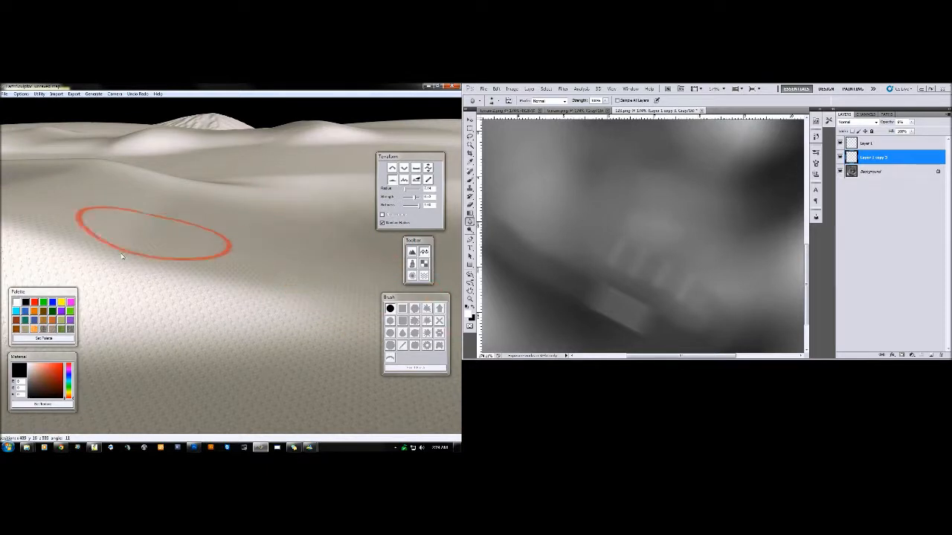
scroll(236, 192, up, 1)
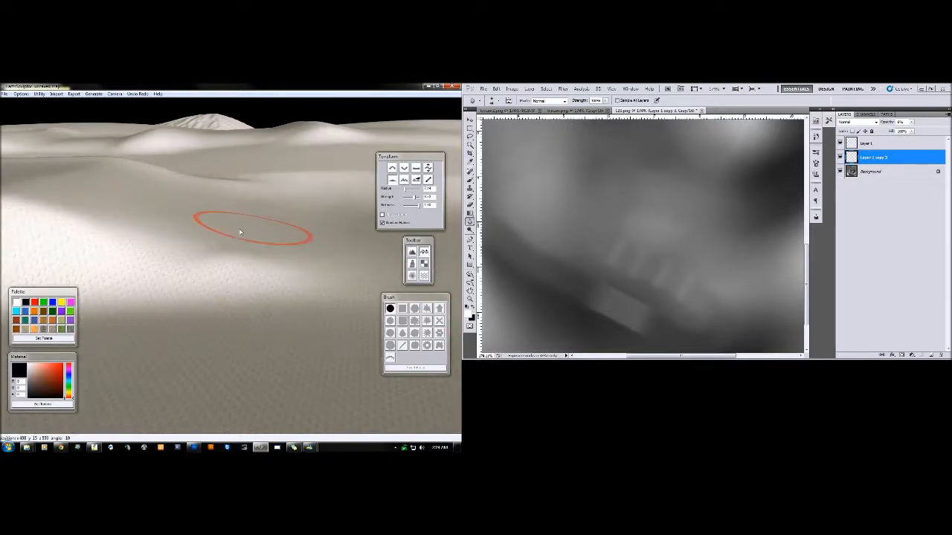
scroll(249, 227, up, 3)
key(a)
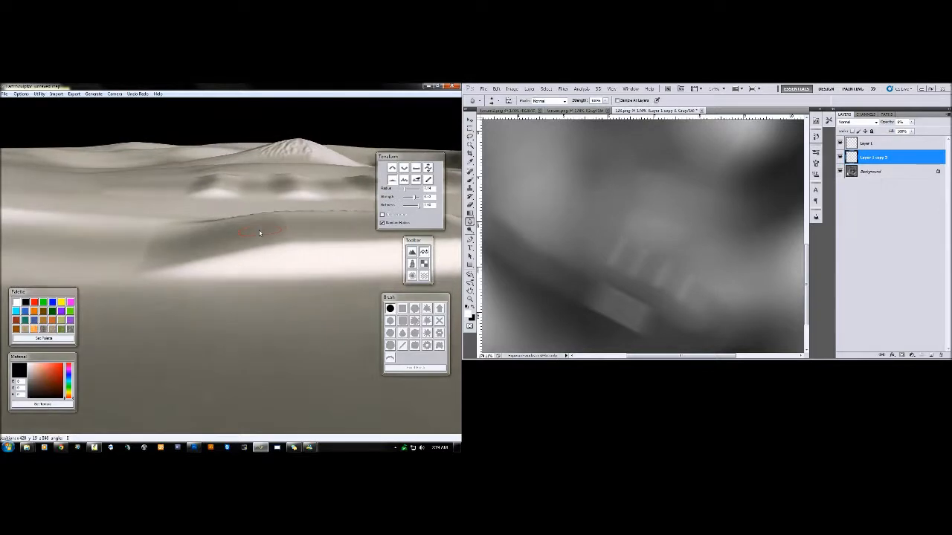
scroll(208, 228, down, 3)
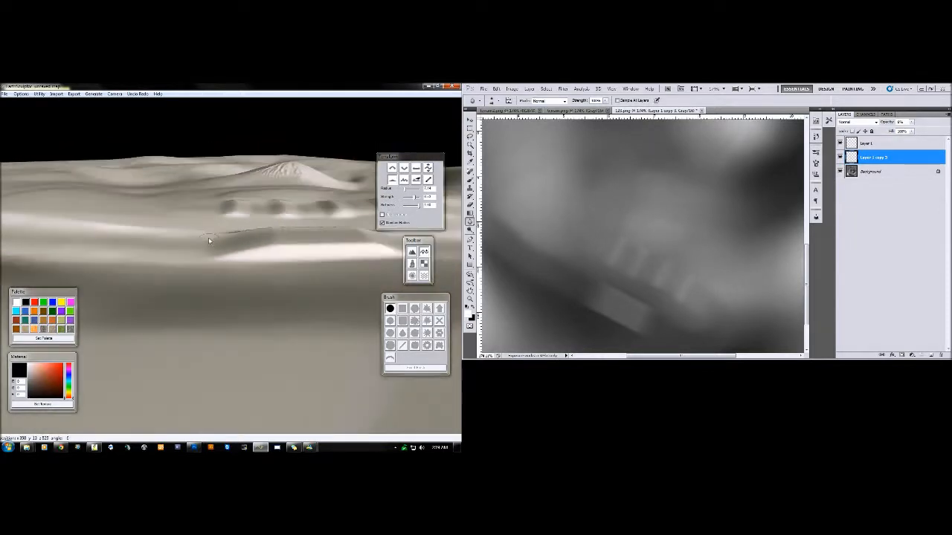
key(d)
Step: Export the terrain as a PNG heightmap image named 123.png on the Desktop
click(78, 95)
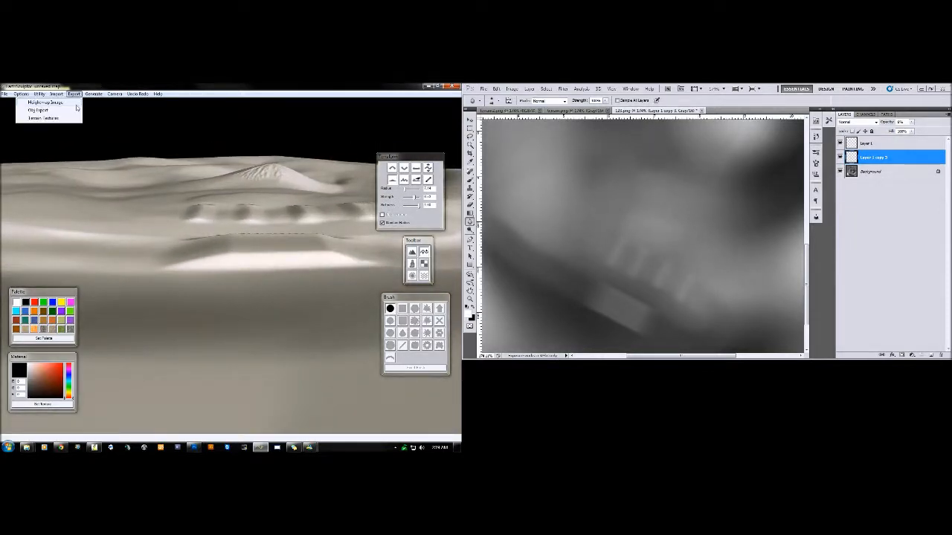
click(79, 109)
click(579, 241)
text(123)
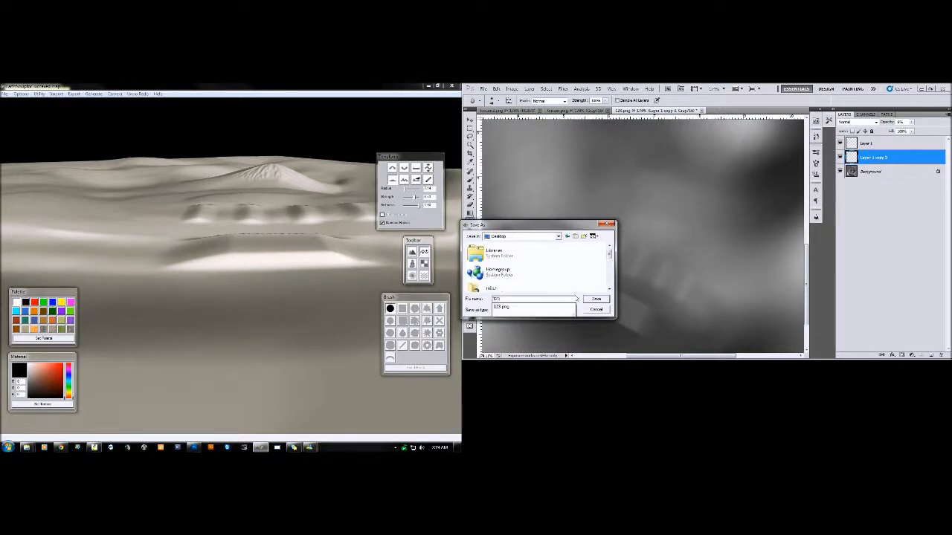
click(598, 301)
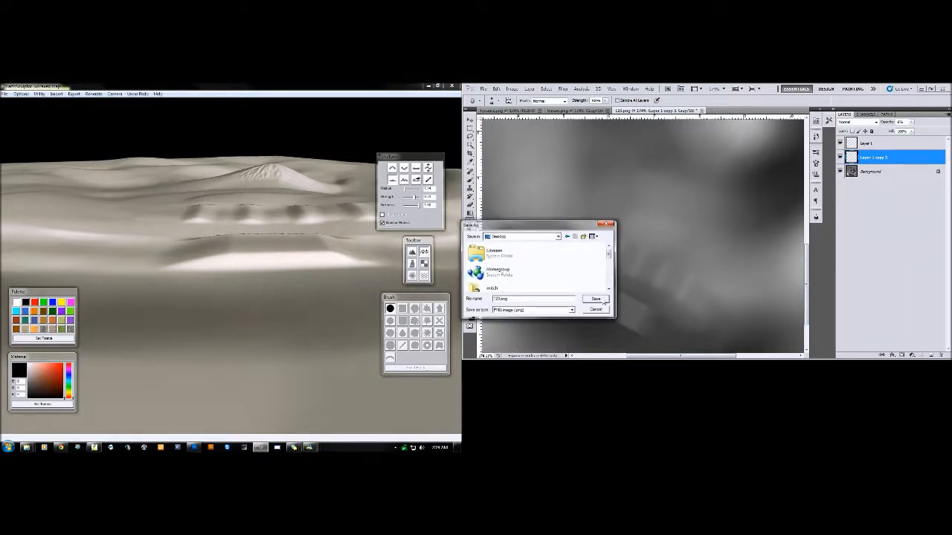
Step: Open the exported 123.png from the desktop in Photoshop and activate the Move tool
click(920, 89)
double_click(476, 151)
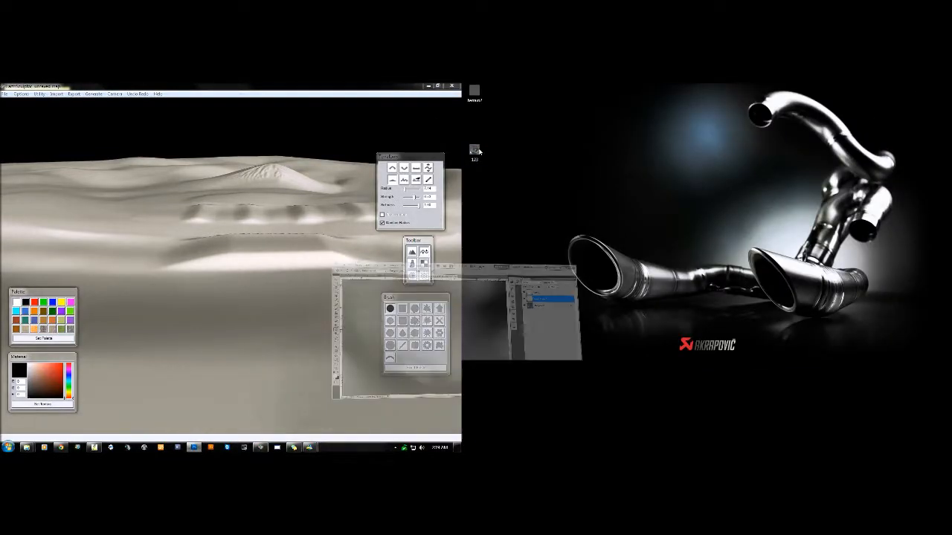
key(v)
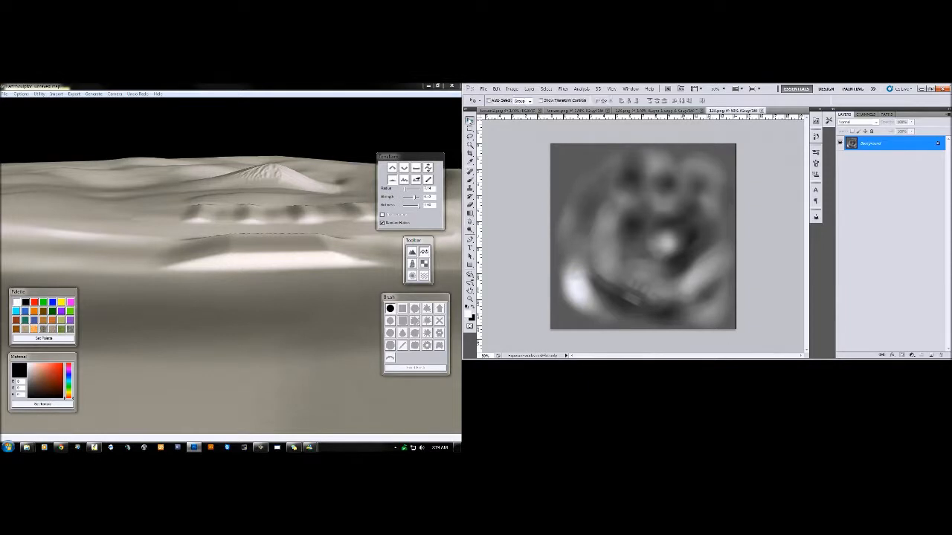
Step: Bring the exported heightmap into terrain.png as a new layer and align it to cover the whole canvas
click(572, 111)
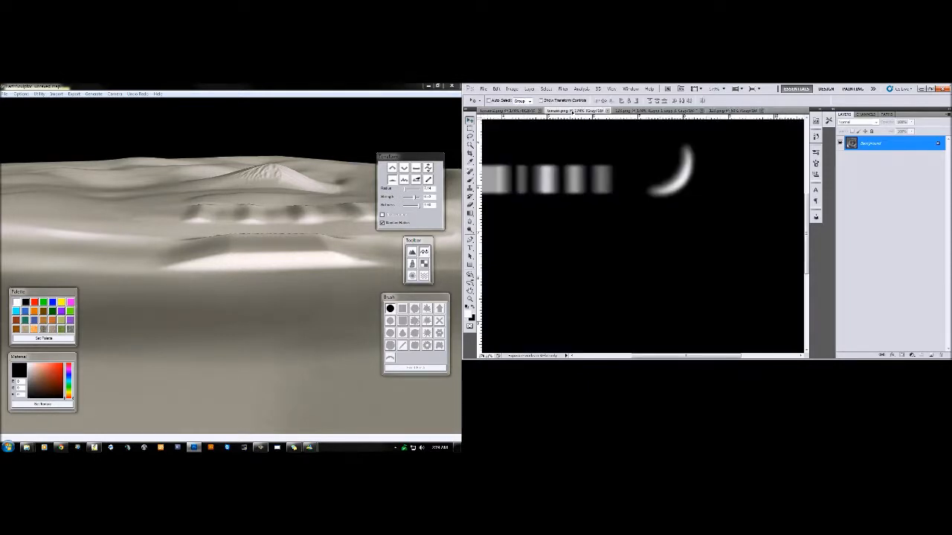
drag(572, 112, 629, 199)
key(z)
drag(645, 262, 617, 262)
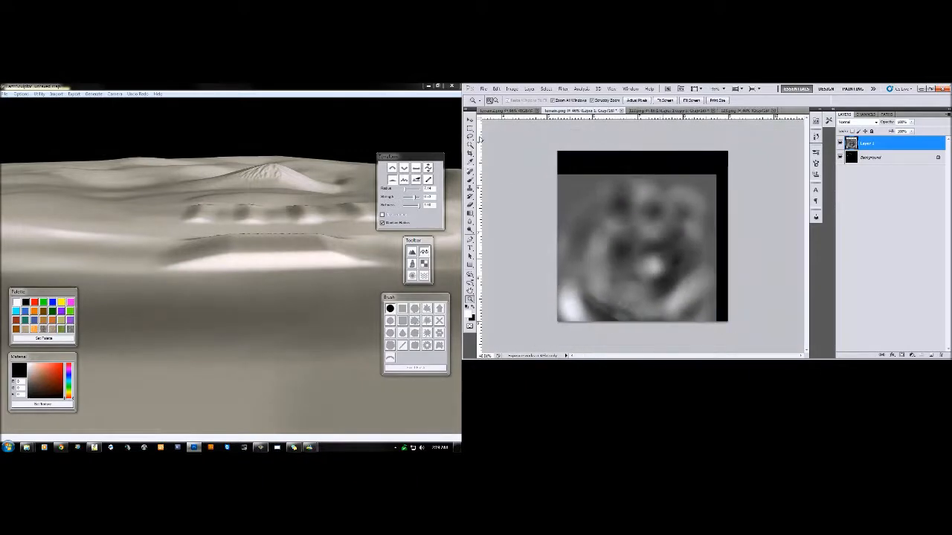
key(v)
drag(571, 232, 581, 209)
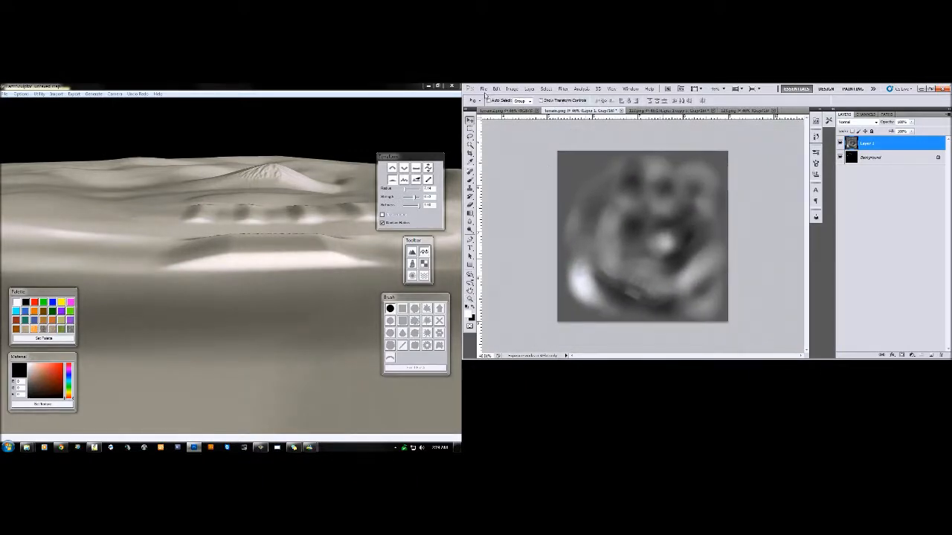
Step: Save the composed heightmap as a PNG copy over the existing terrain.png, accepting the PNG options
click(484, 89)
click(501, 194)
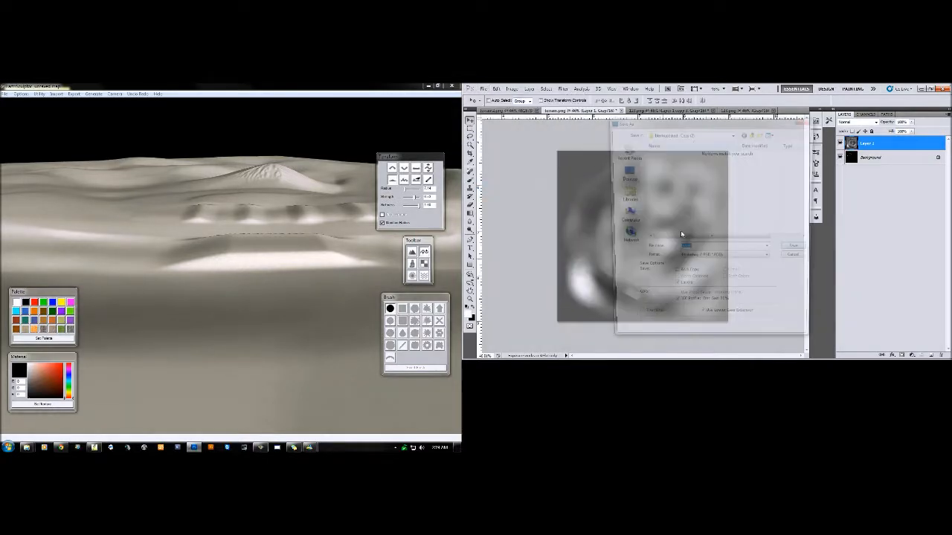
click(725, 259)
click(706, 308)
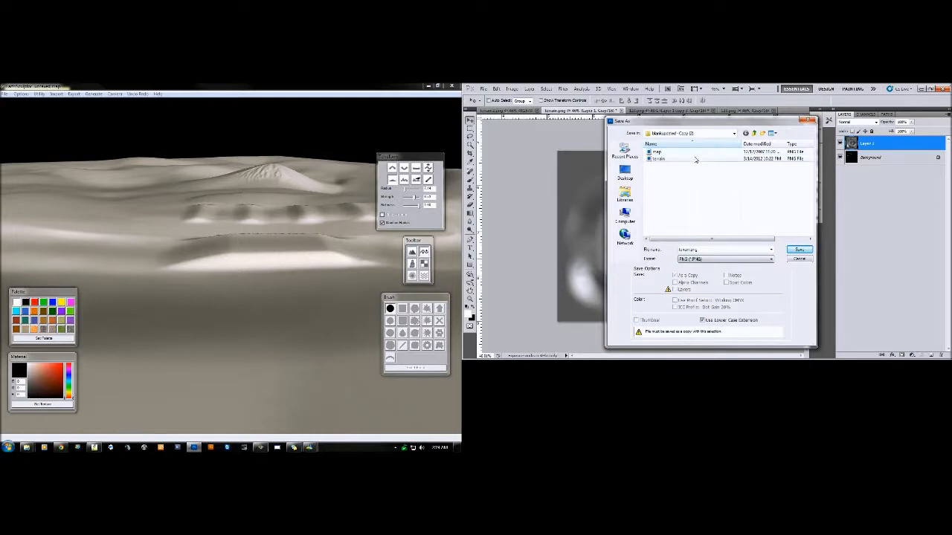
click(687, 161)
click(799, 250)
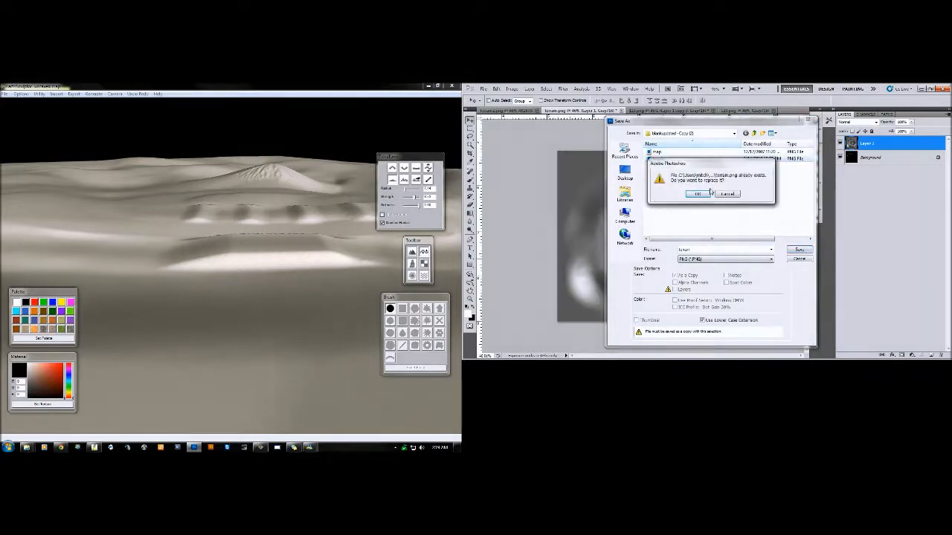
click(698, 194)
click(717, 198)
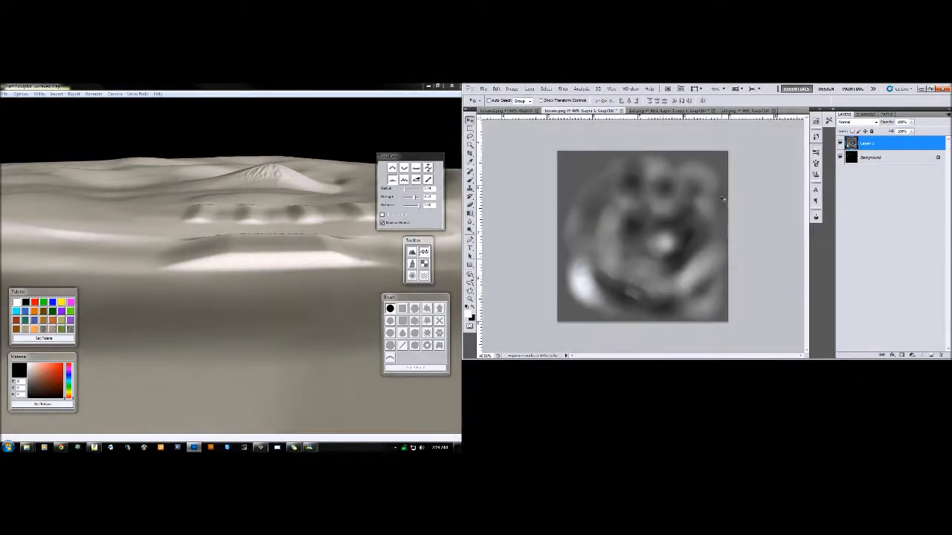
Step: Close EarthSculptor without saving the changed map and bring up the MX Simulator folder in Windows Explorer
click(452, 86)
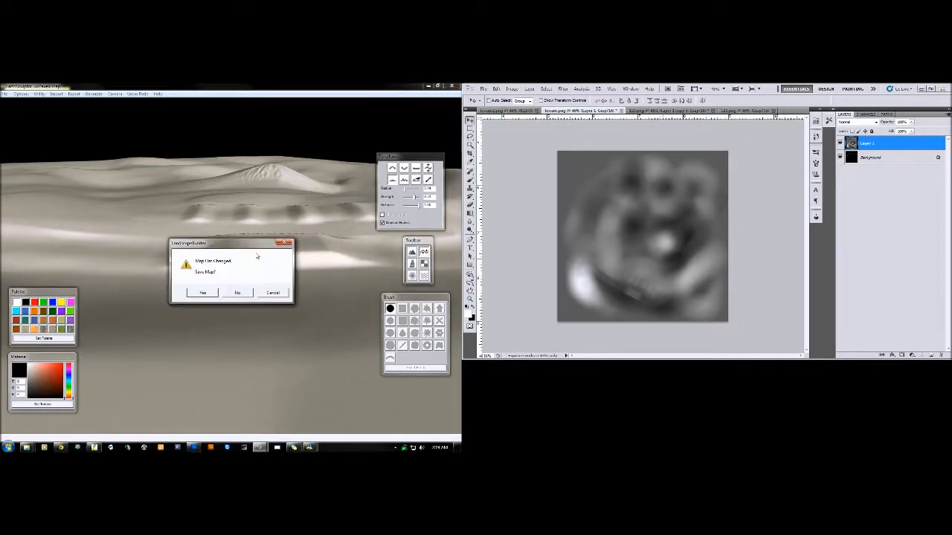
click(238, 293)
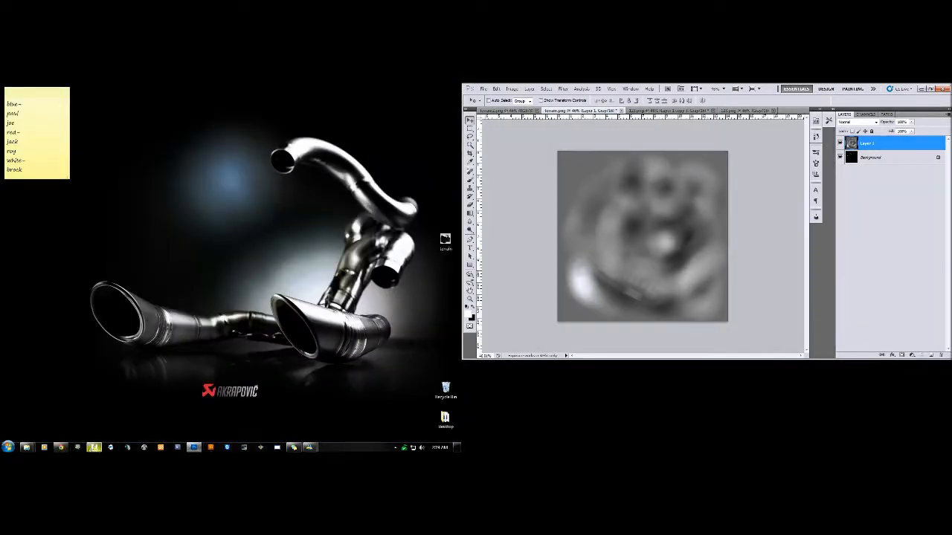
mouse_move(26, 447)
click(90, 406)
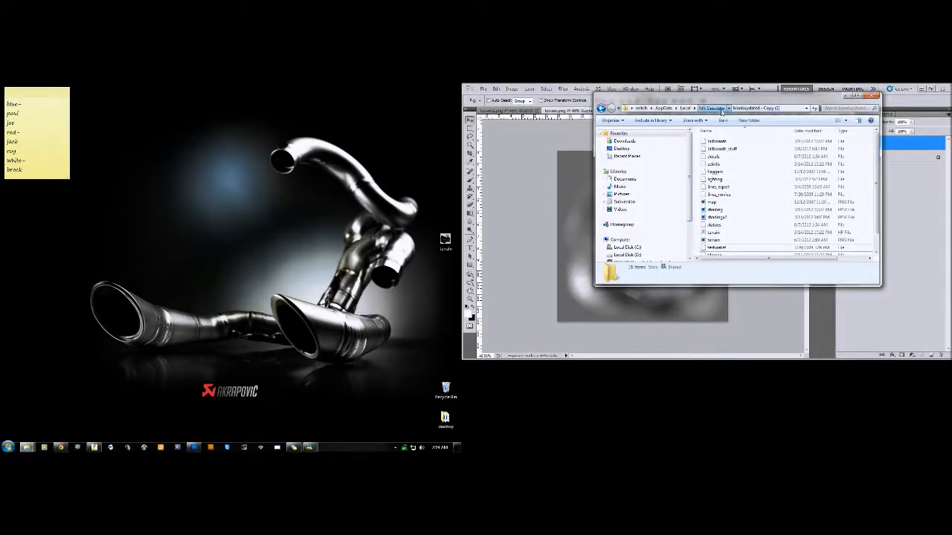
click(712, 108)
Step: Try to rename the "blankupdated - Copy (2)" track folder
right_click(733, 240)
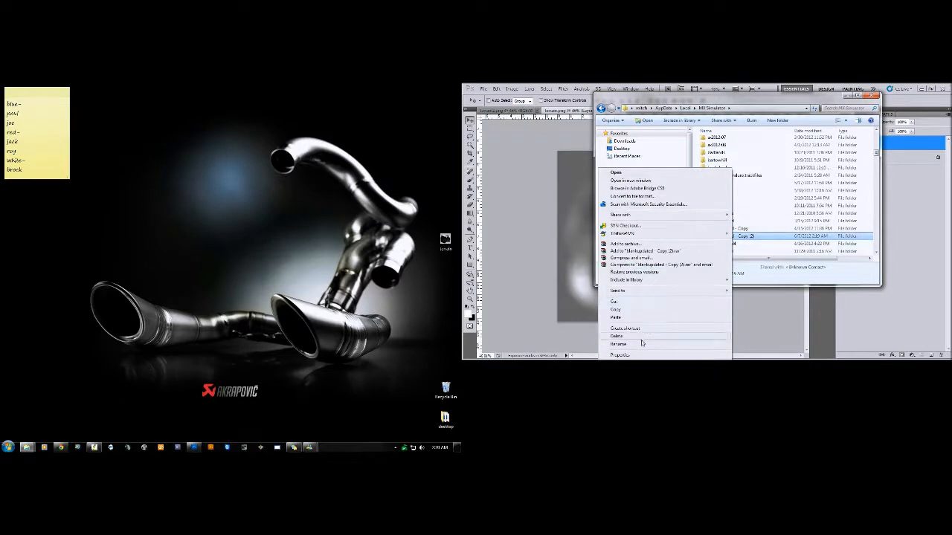
click(632, 343)
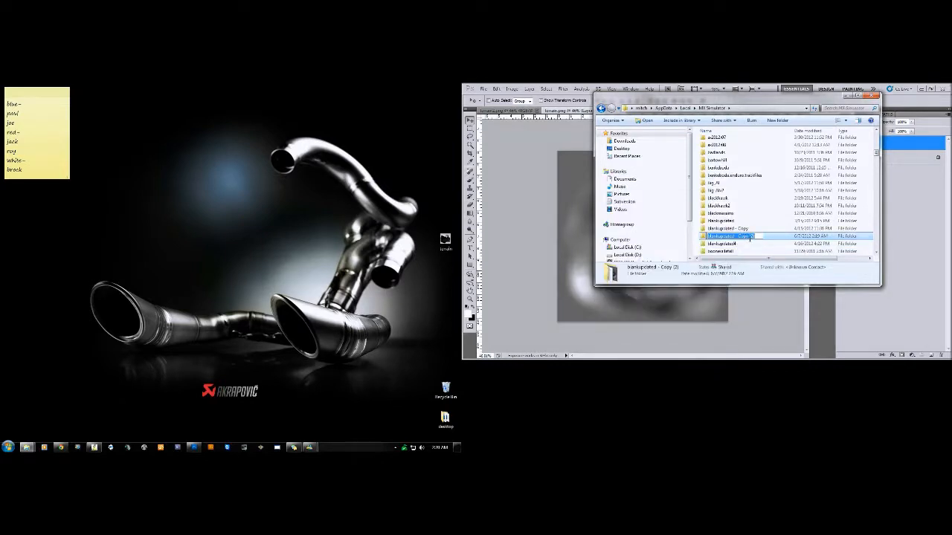
text(BS test)
key(Return)
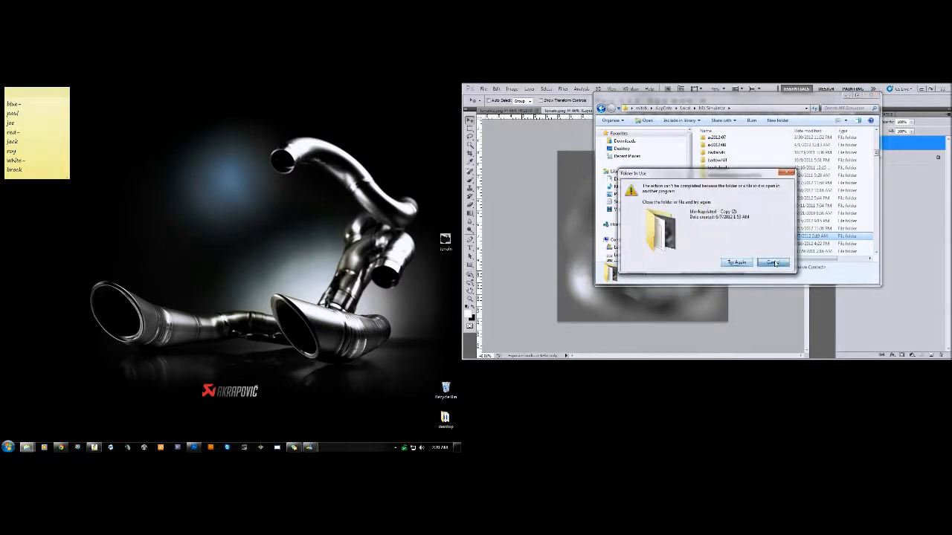
click(774, 263)
Step: Quit Photoshop without saving the open document and rename the "blankupdated - Copy (2)" folder as ES test
click(945, 88)
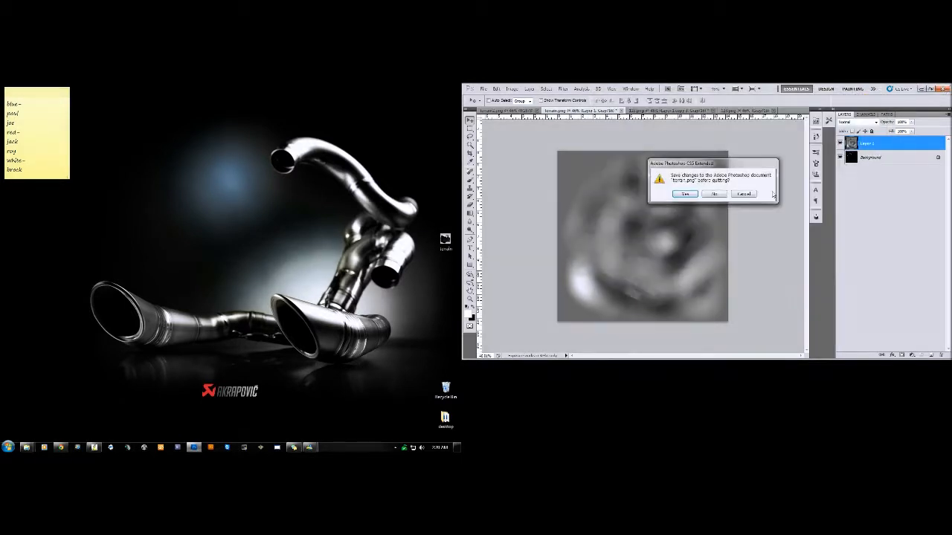
click(712, 194)
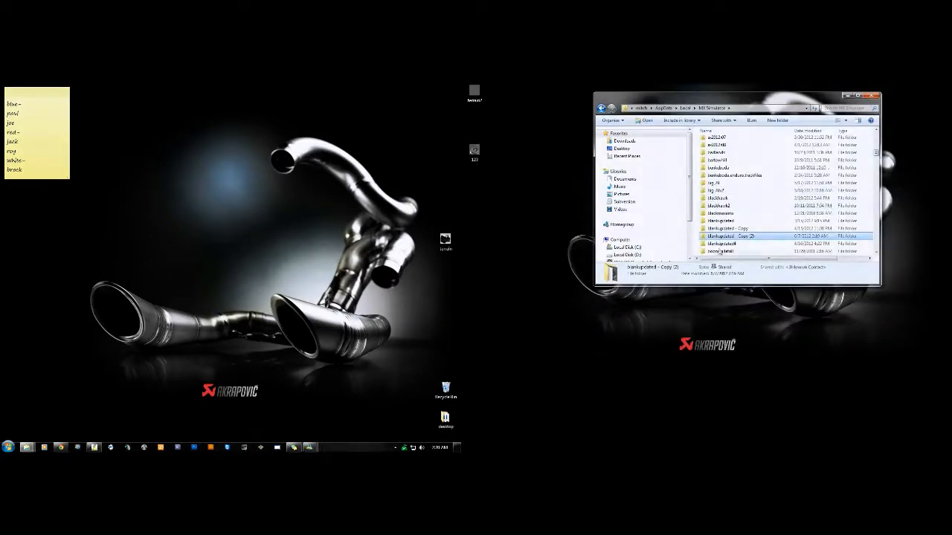
right_click(722, 238)
click(649, 343)
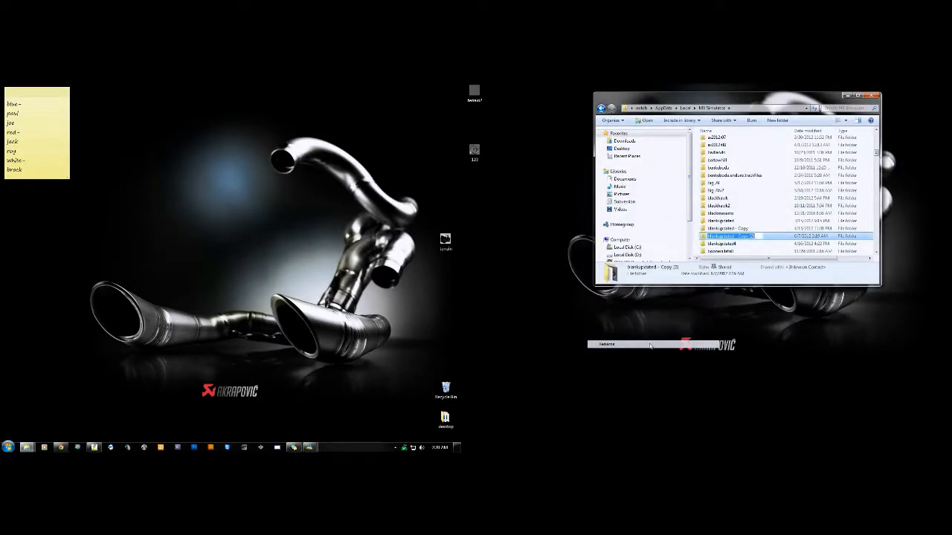
text(a)
text(()
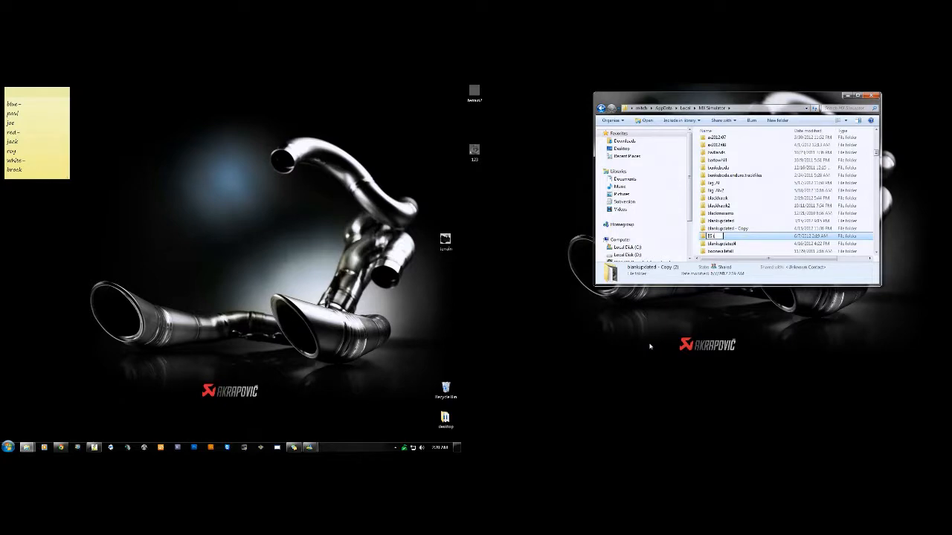
text(est)
key(Return)
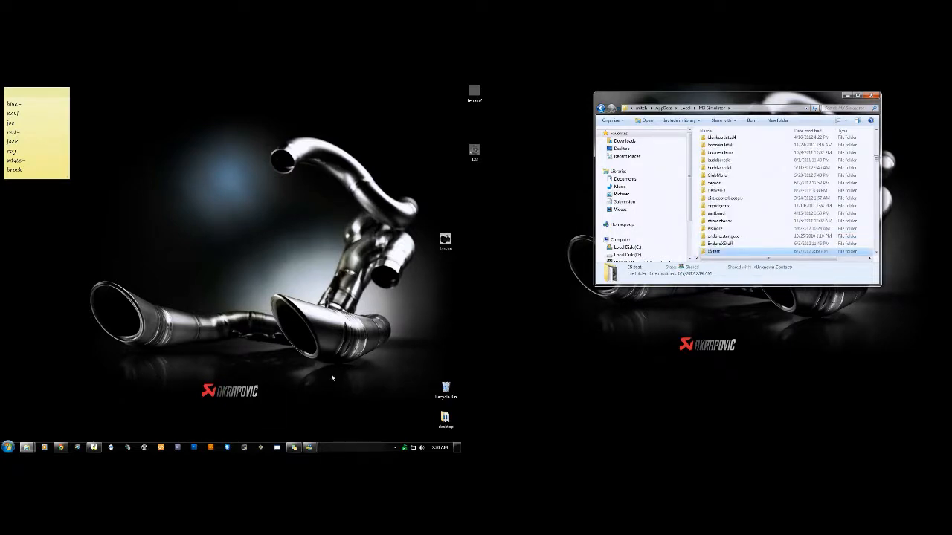
Step: Bring up MXS Easy Launcher and create a custom launch with the MXS Track Editor option enabled
click(94, 447)
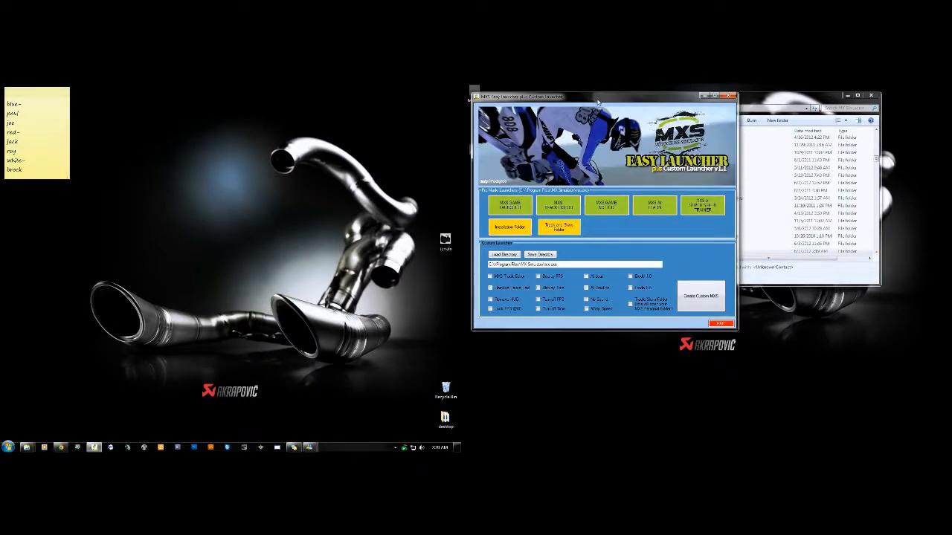
drag(594, 95, 618, 99)
click(527, 281)
click(718, 302)
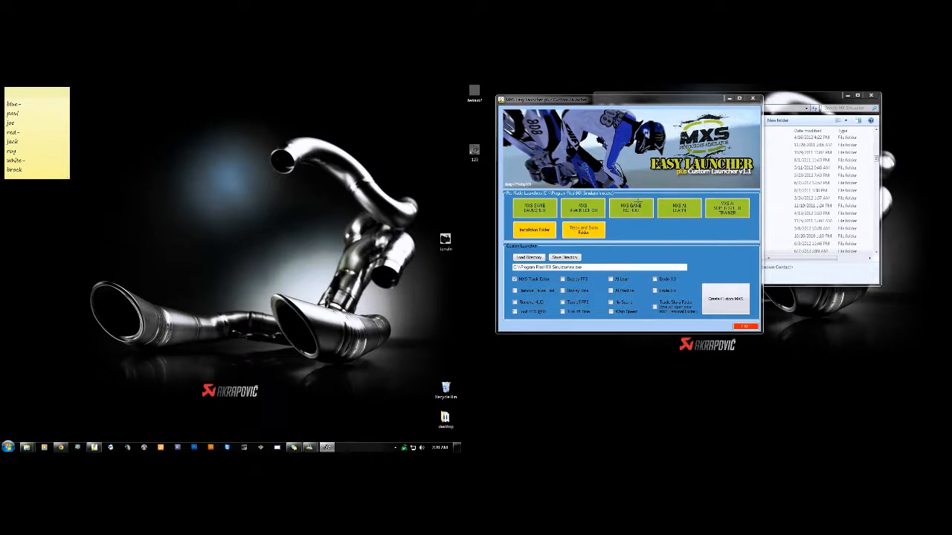
click(638, 201)
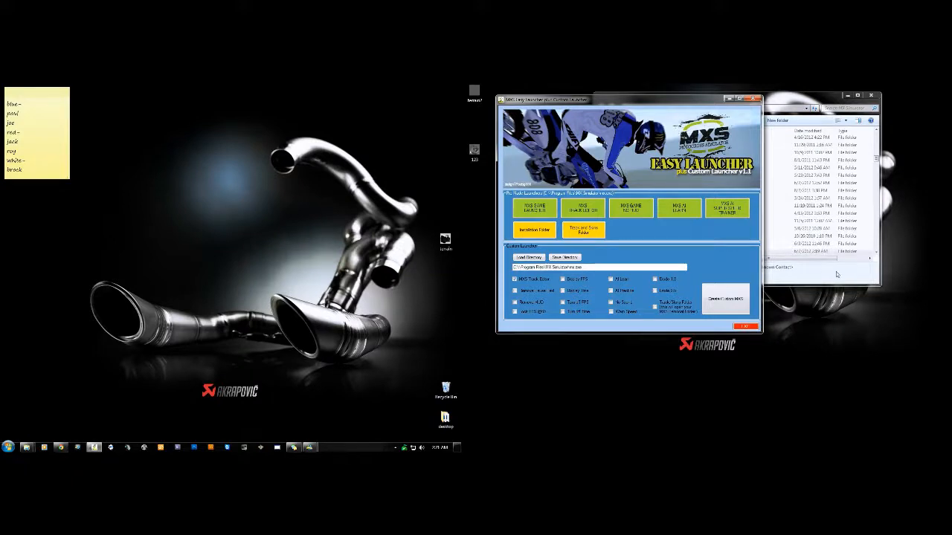
Step: Open the terrain.hf file from the ES test folder in Notepad++, set the whole-number part of its last value to 22, and save
click(836, 271)
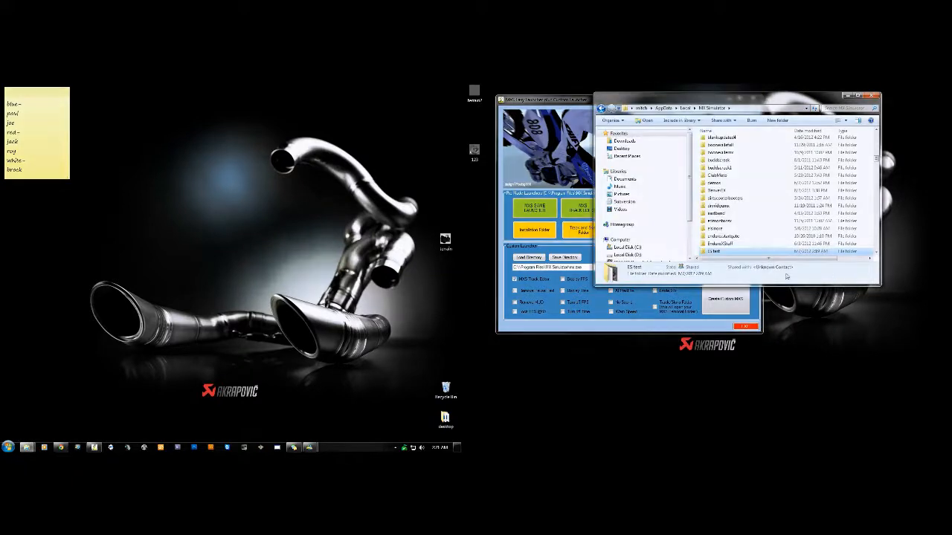
double_click(717, 251)
right_click(715, 233)
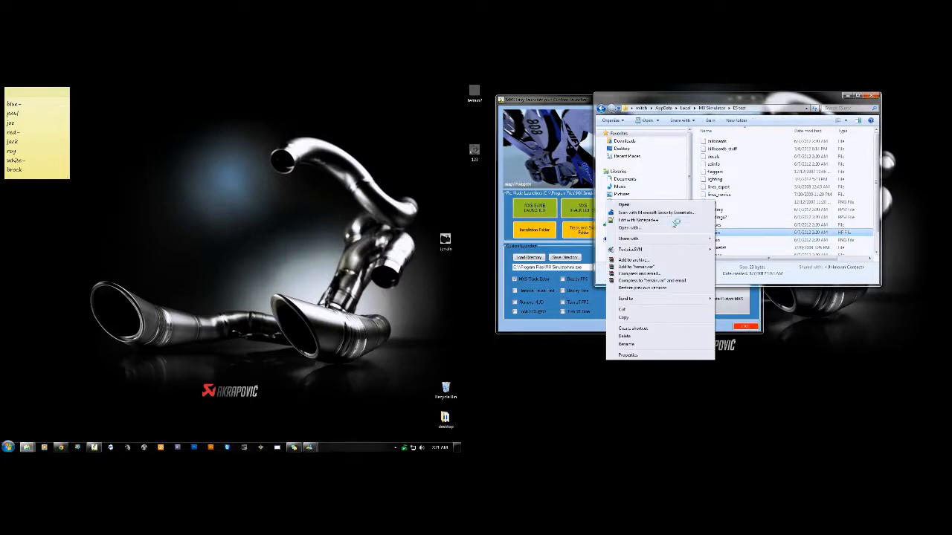
click(674, 221)
click(553, 133)
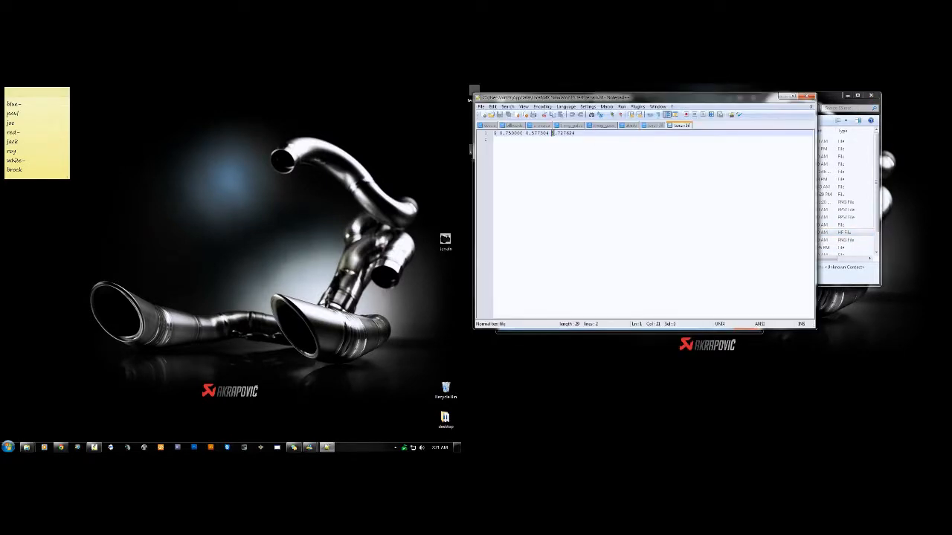
text(22)
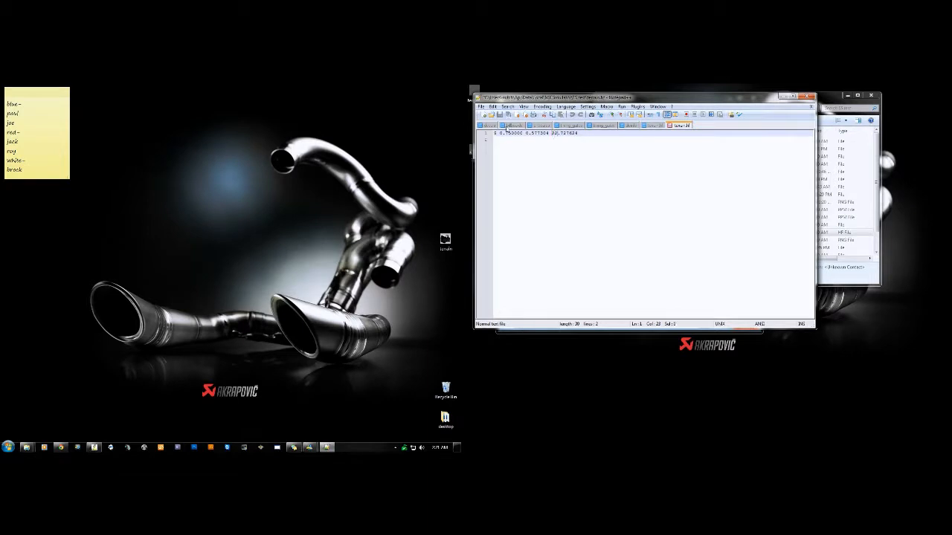
click(507, 114)
Step: Switch back to MXS Easy Launcher, recreate the custom track editor launch, and run it to check the terrain
click(93, 447)
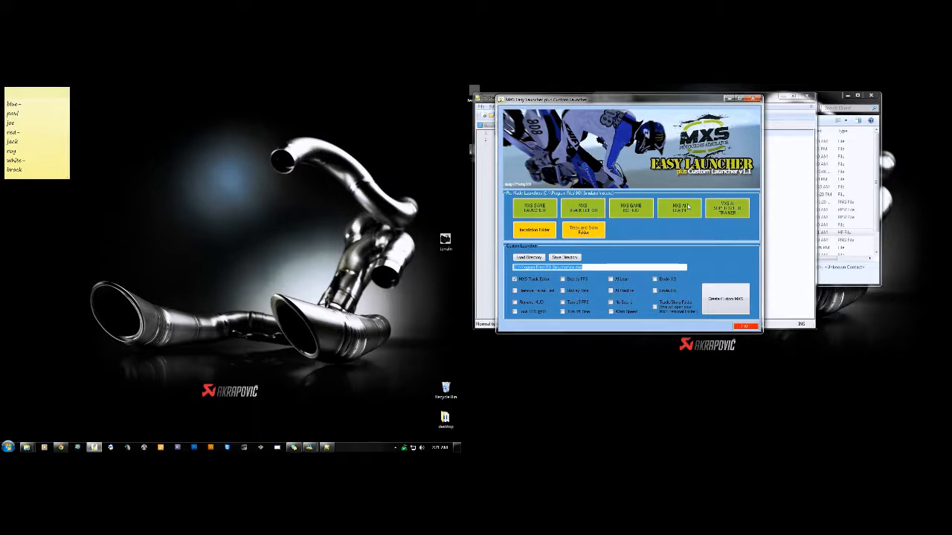
click(726, 301)
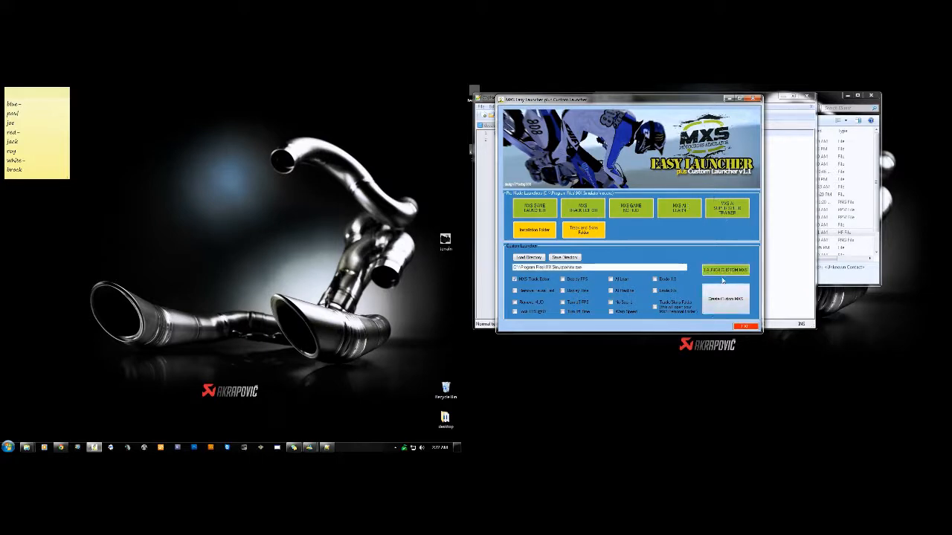
click(719, 272)
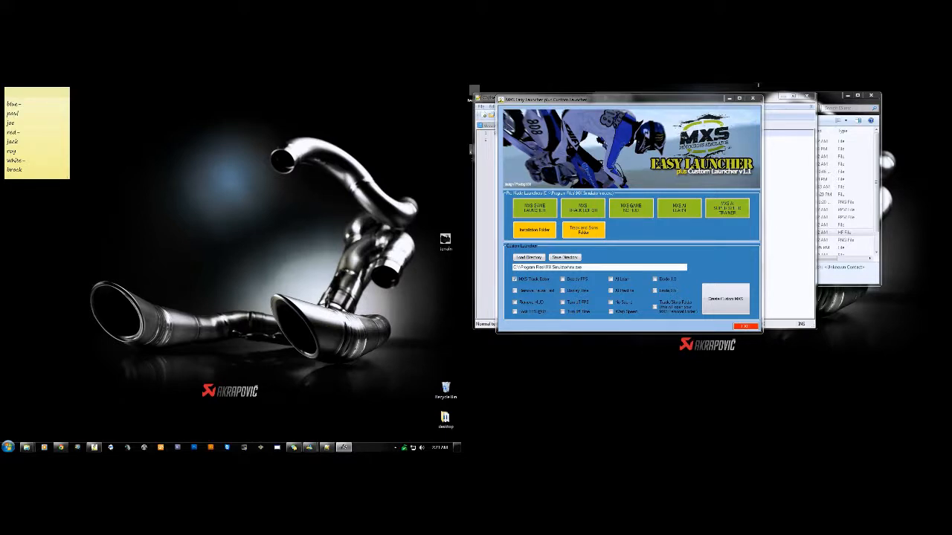
click(604, 208)
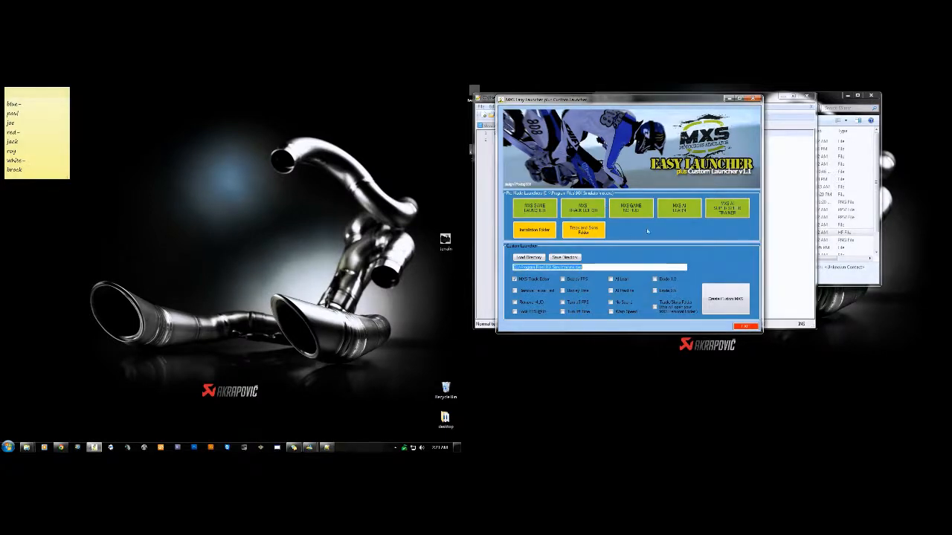
Step: Close MXS Easy Launcher, reload the externally modified terrain.hf, and close the text editor and folder windows
click(753, 98)
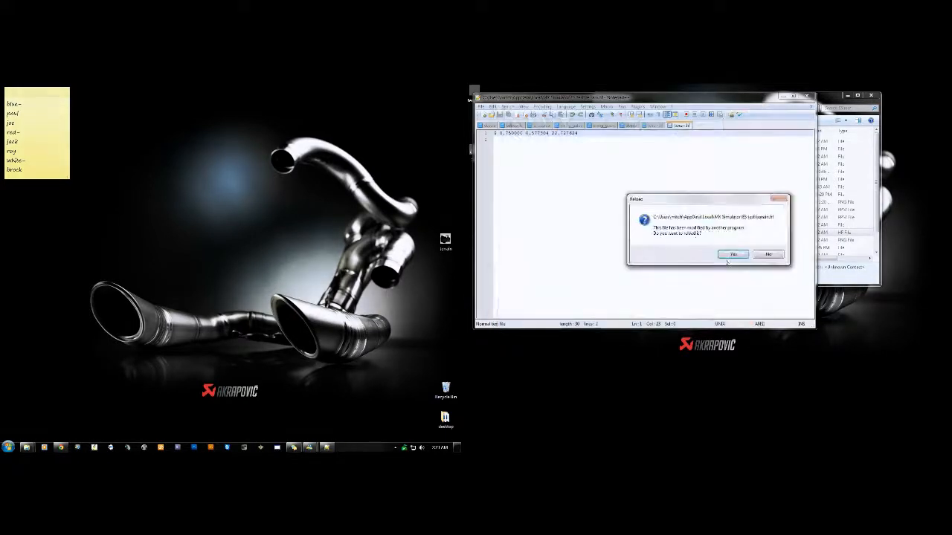
click(731, 255)
click(810, 96)
click(872, 97)
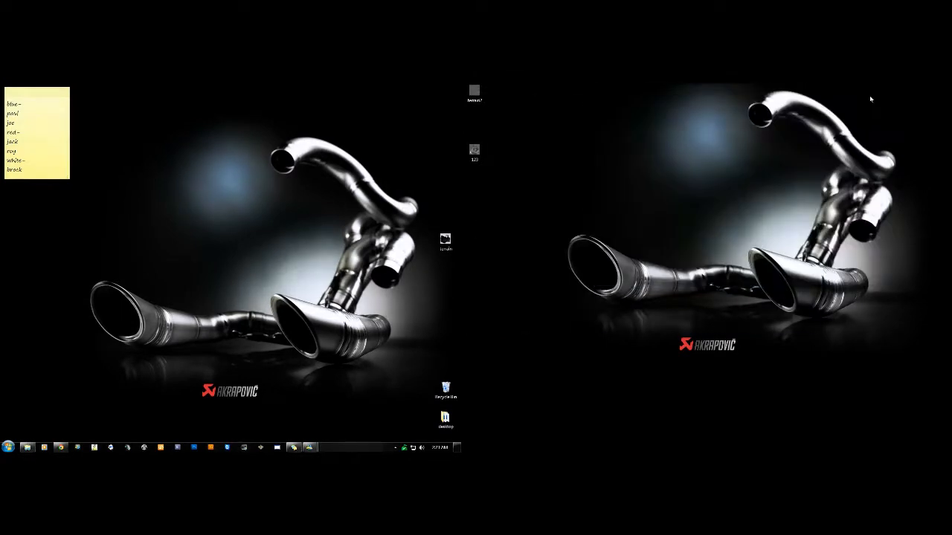